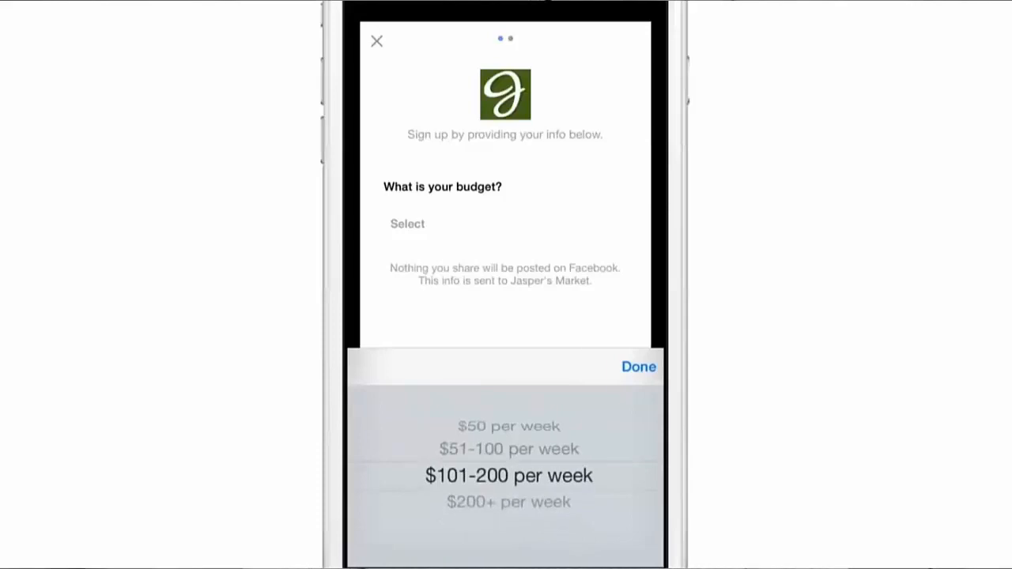
left_click(579, 529)
left_click(619, 190)
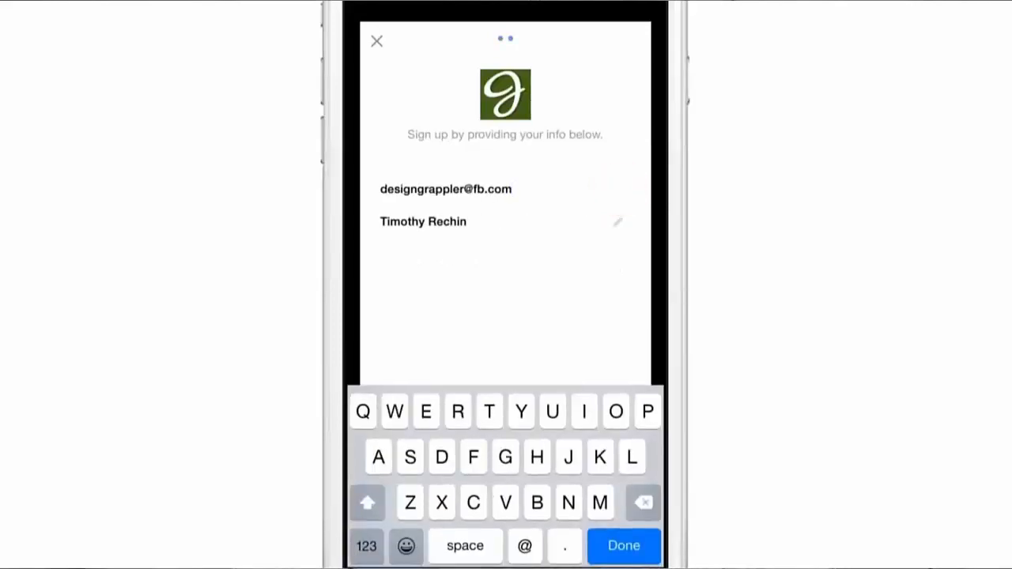
key("BackSpace")
key("BackSpace")
key("BackSpace")
key("BackSpace")
key("BackSpace")
key("BackSpace")
key("BackSpace")
key("BackSpace")
key("BackSpace")
key("BackSpace")
key("BackSpace")
key("BackSpace")
key("BackSpace")
key("BackSpace")
key("BackSpace")
key("BackSpace")
key("BackSpace")
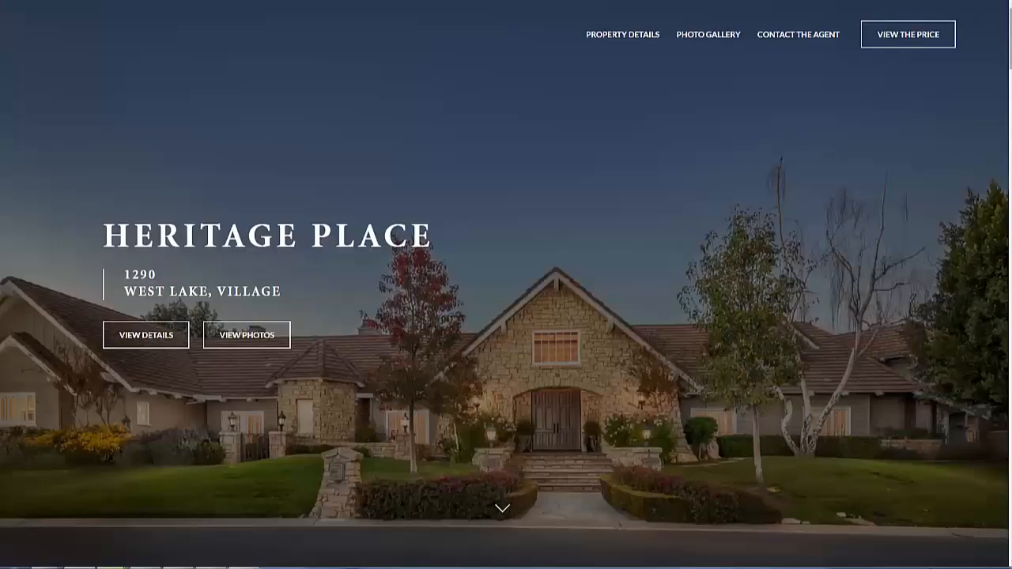
scroll(506, 285, "down", 5)
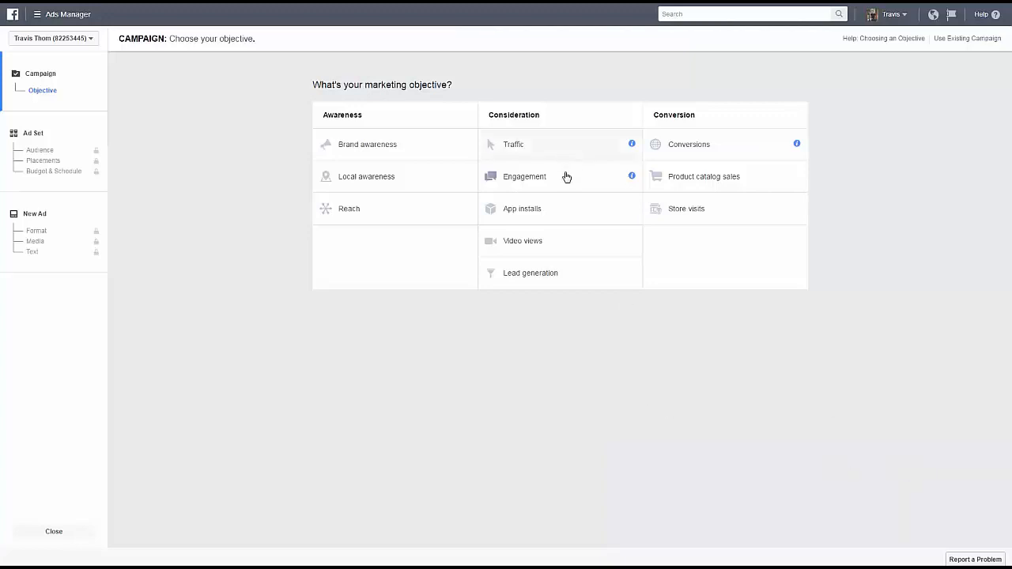
Choose the Lead generation objective, name the campaign "Property Site" and continue with the campaign setup.
left_click(566, 277)
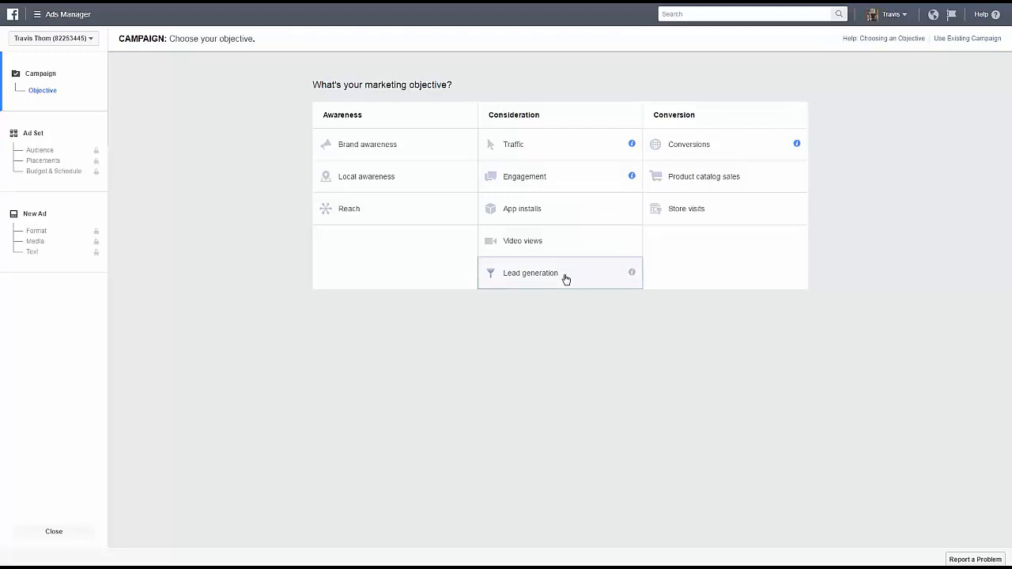
left_click_drag(604, 404, 535, 406)
type("Property Site")
left_click(574, 438)
left_click(569, 441)
left_click(566, 440)
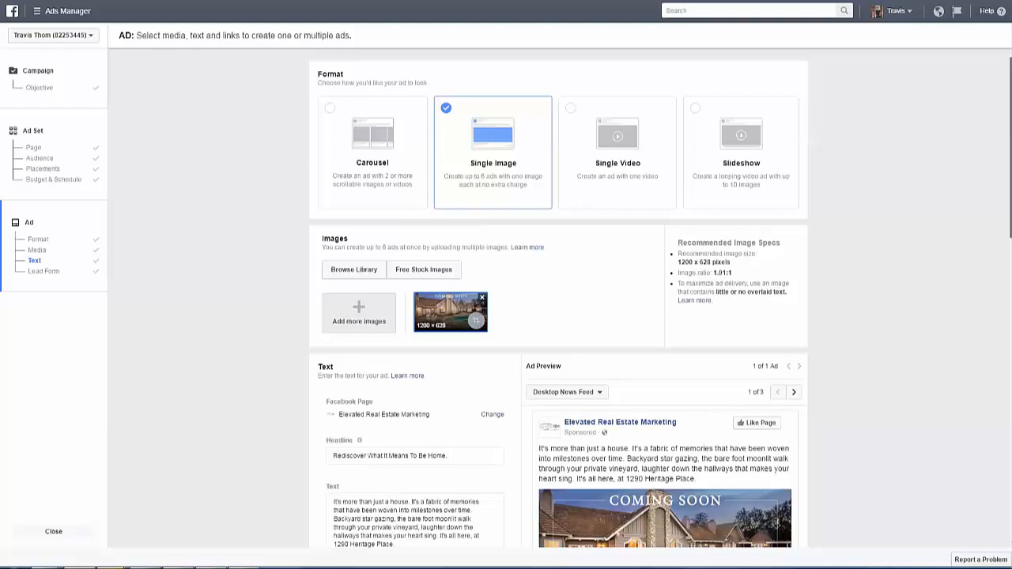
Examine the single image ad's picture, headline, text, call to action, link description and preview, down to the lead form list.
scroll(661, 298, "down", 4)
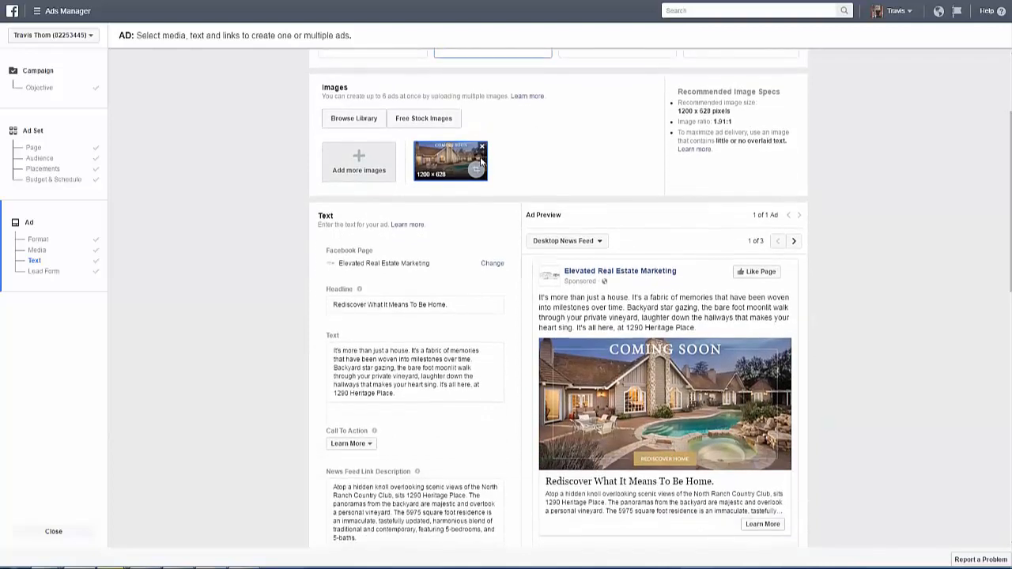
left_click_drag(948, 220, 949, 235)
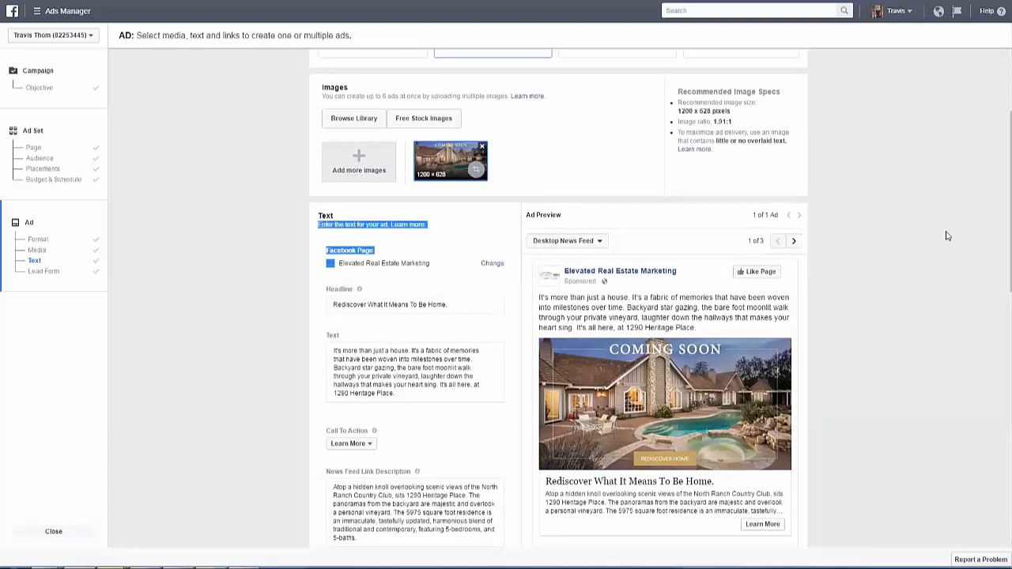
left_click(952, 234)
scroll(952, 235, "down", 4)
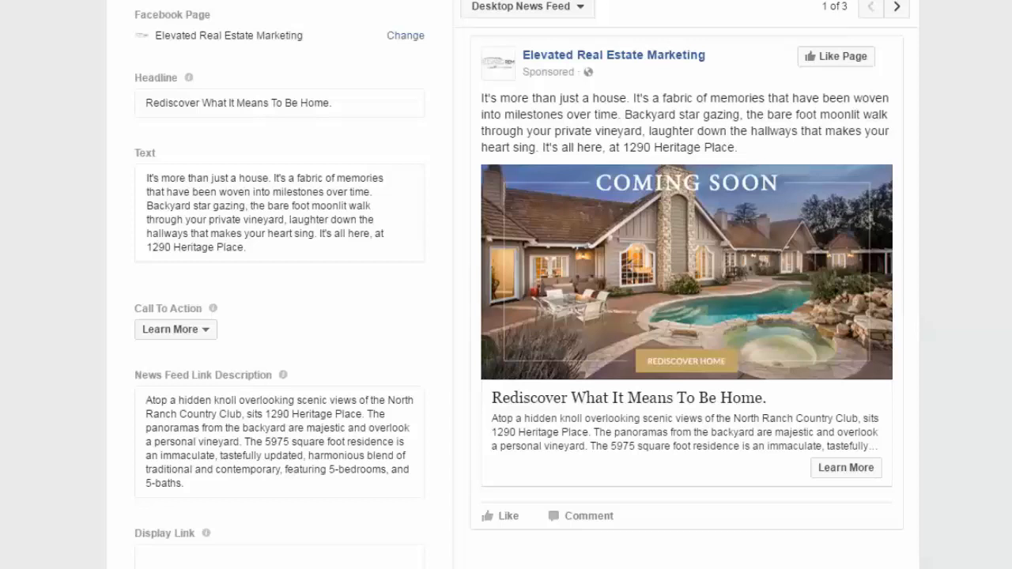
scroll(280, 316, "down", 2)
scroll(280, 317, "down", 5)
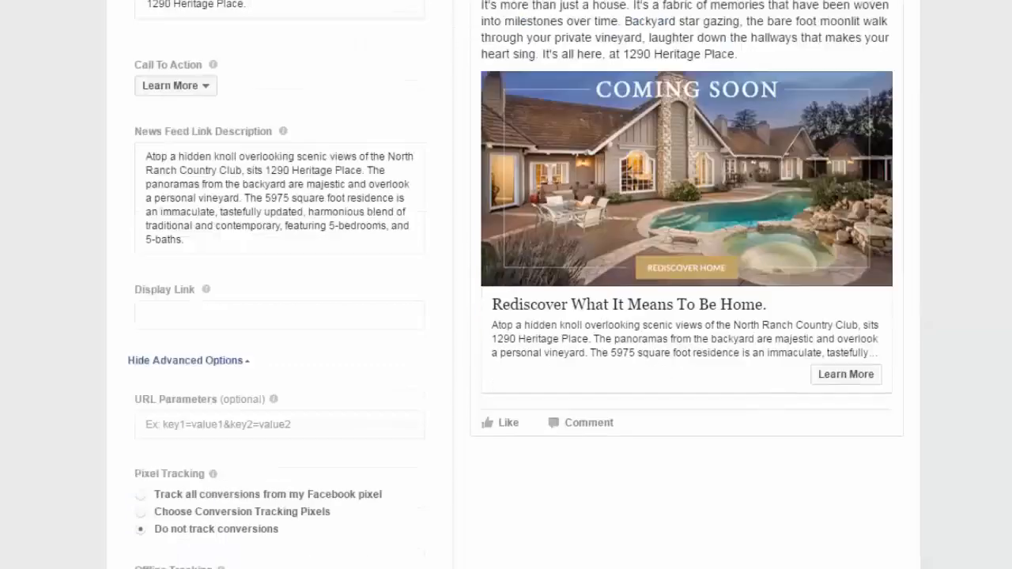
scroll(280, 317, "down", 5)
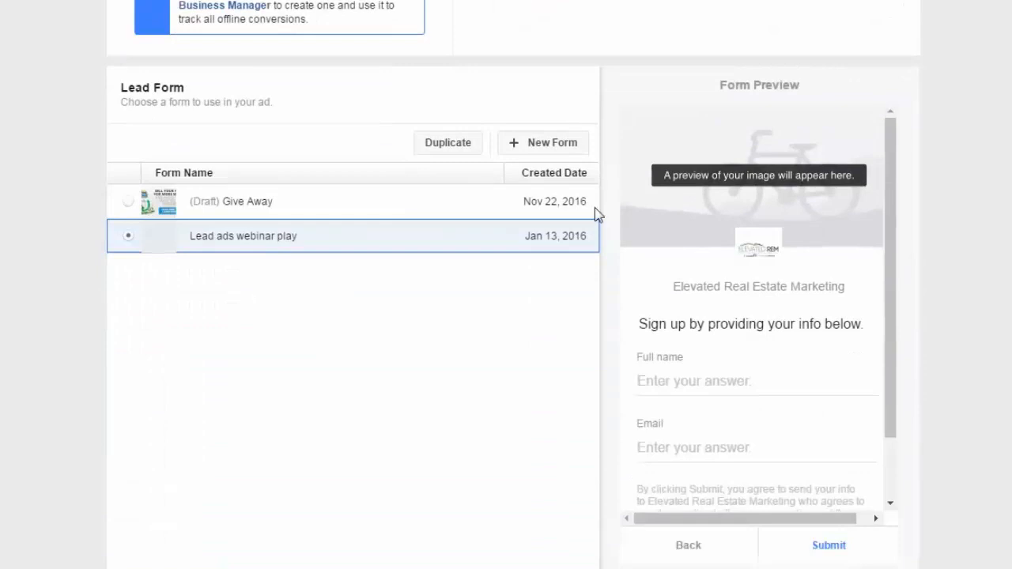
Start a new lead form for the ad and collapse its Welcome Screen section.
left_click(519, 146)
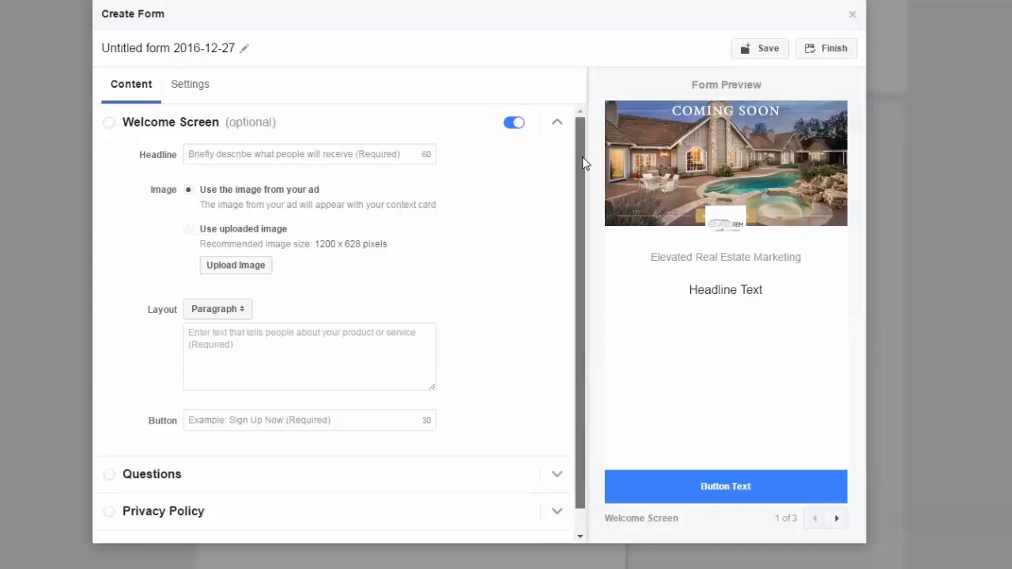
left_click_drag(582, 162, 592, 100)
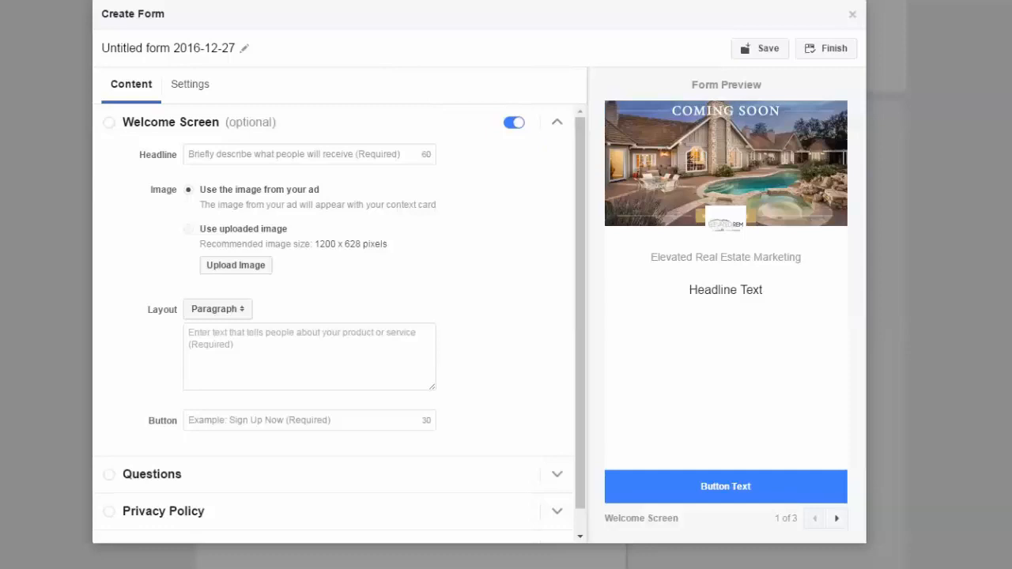
left_click(557, 125)
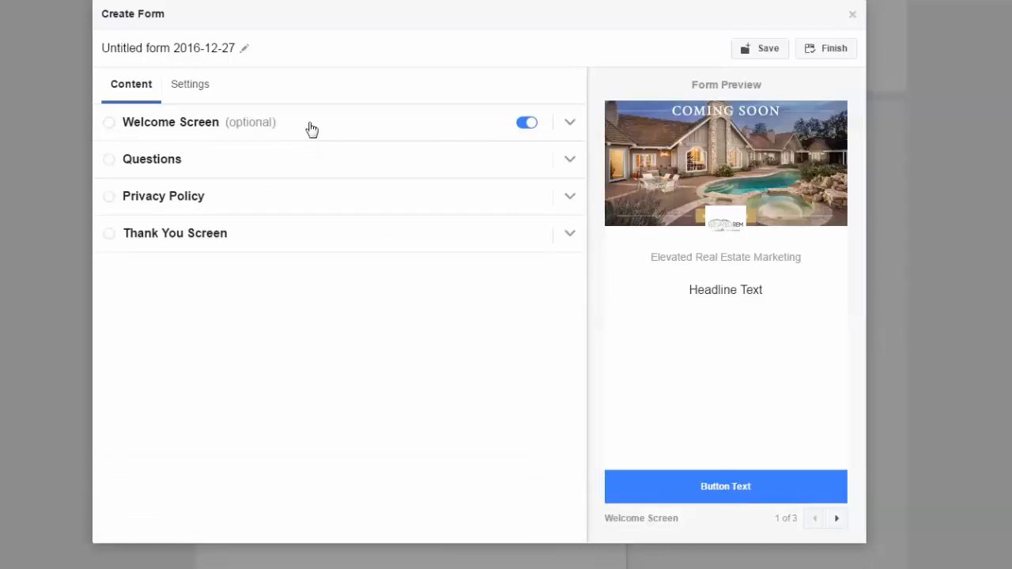
Examine the new form's Questions with their additional user information options, Privacy Policy and Thank You Screen sections.
left_click(576, 164)
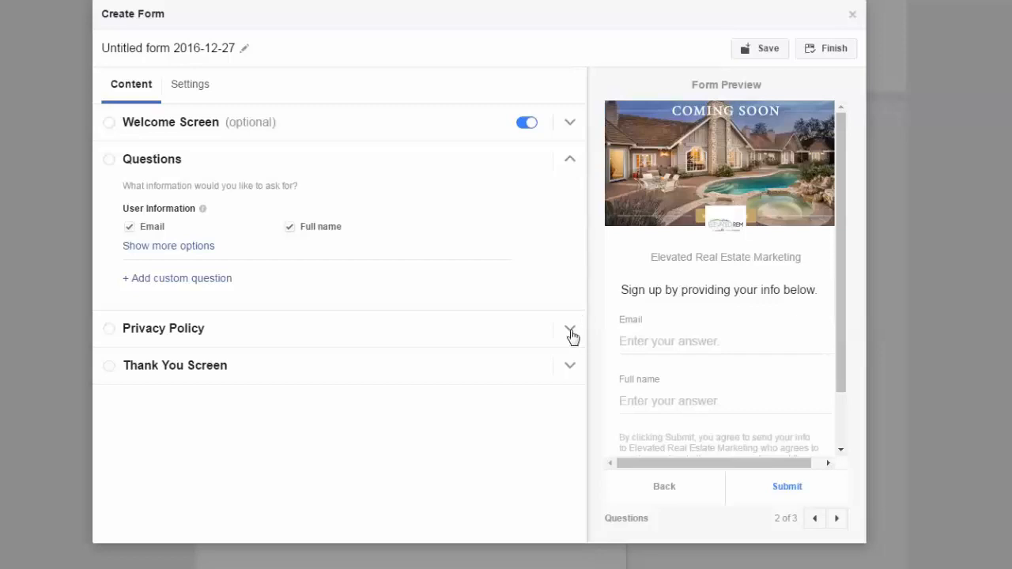
left_click(181, 249)
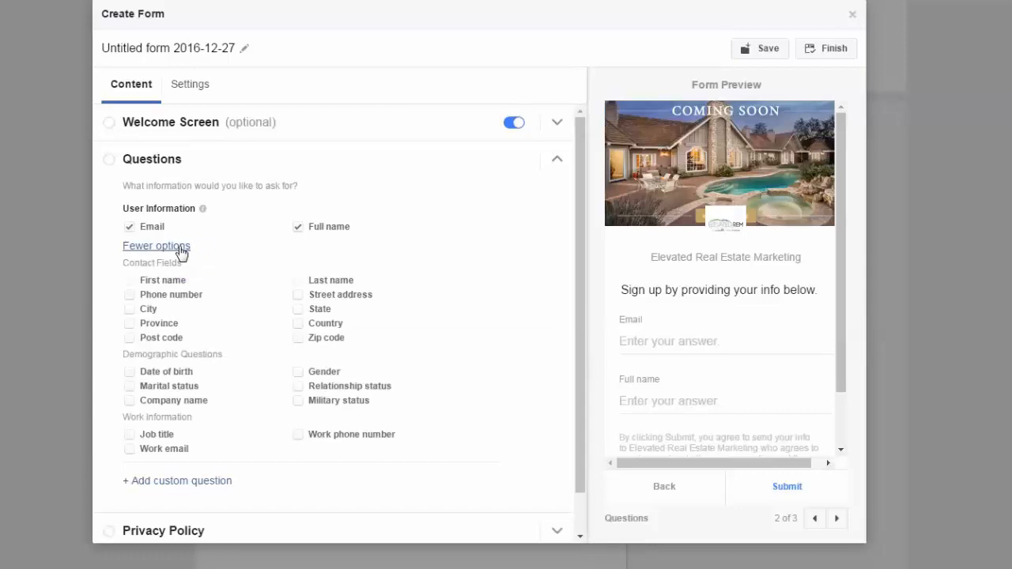
left_click(181, 248)
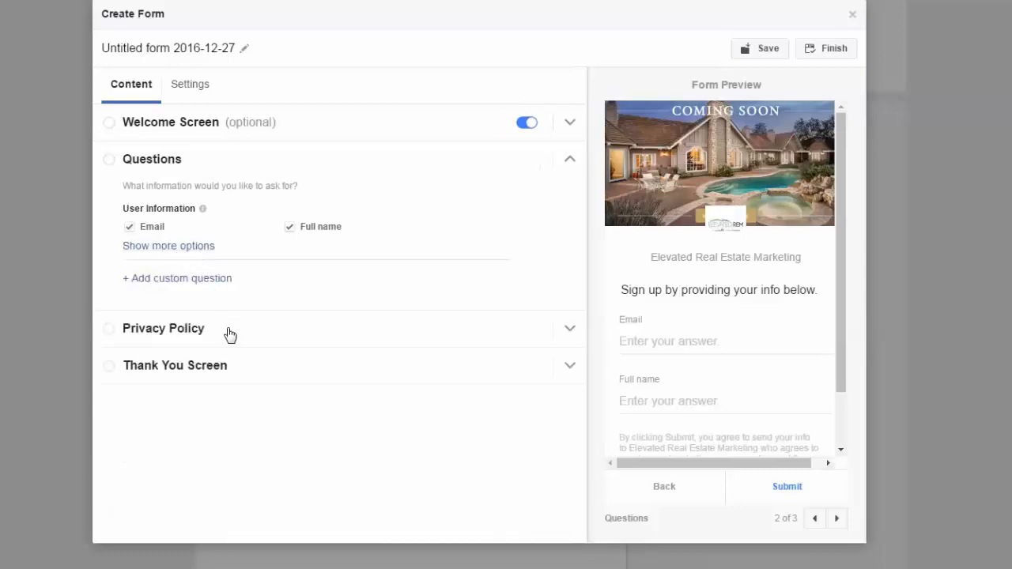
left_click(570, 332)
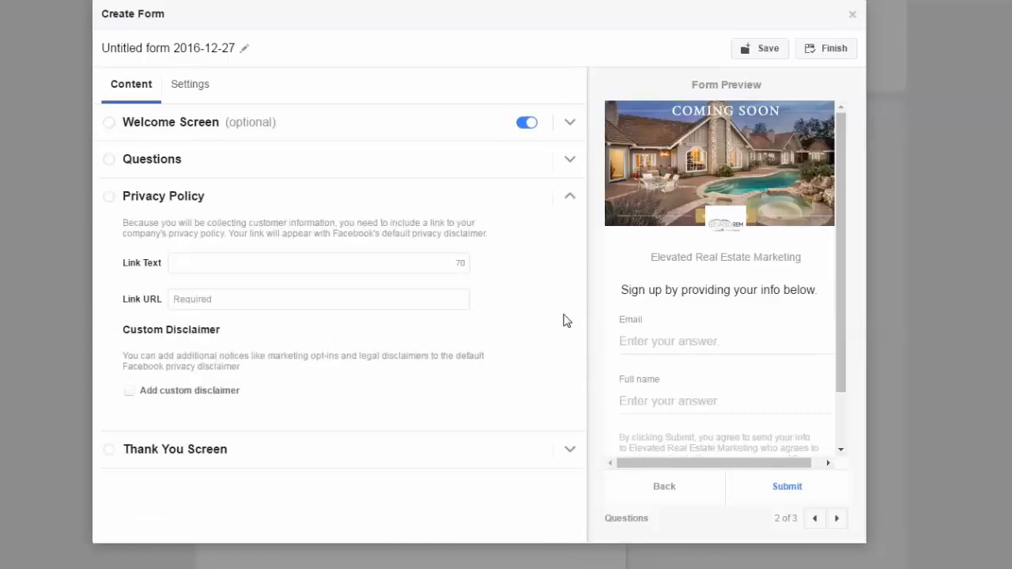
left_click(571, 199)
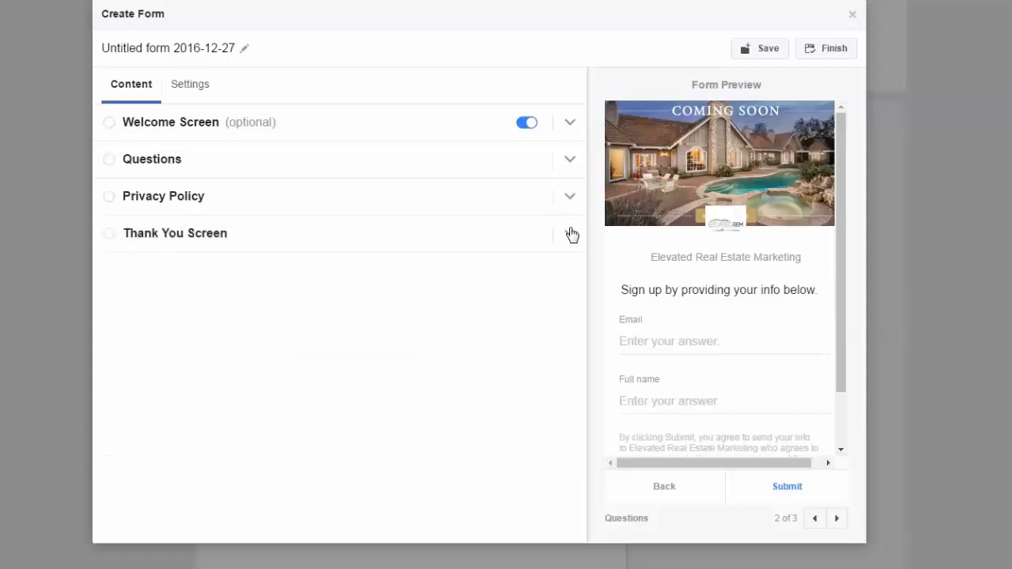
left_click(571, 234)
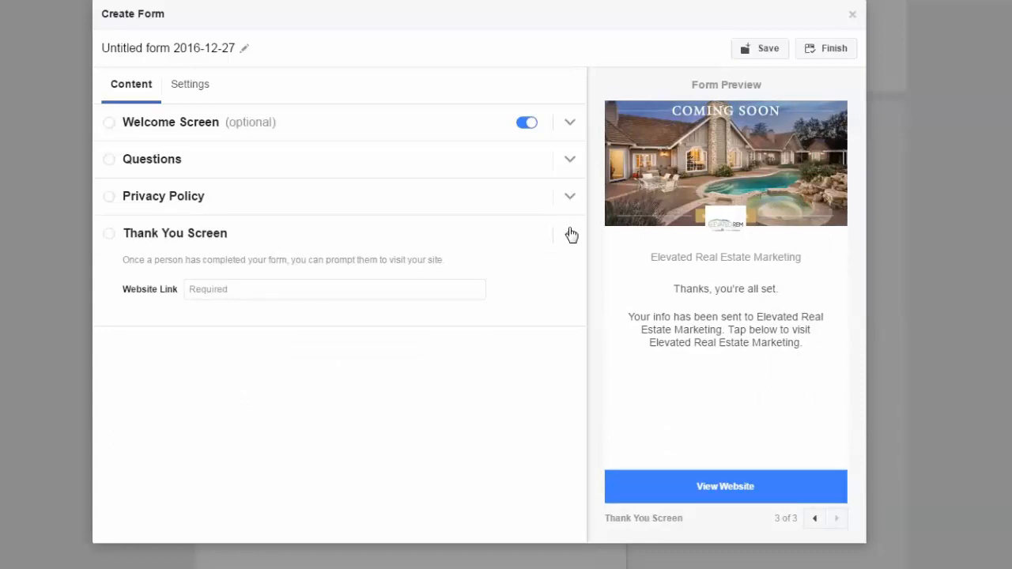
left_click(571, 234)
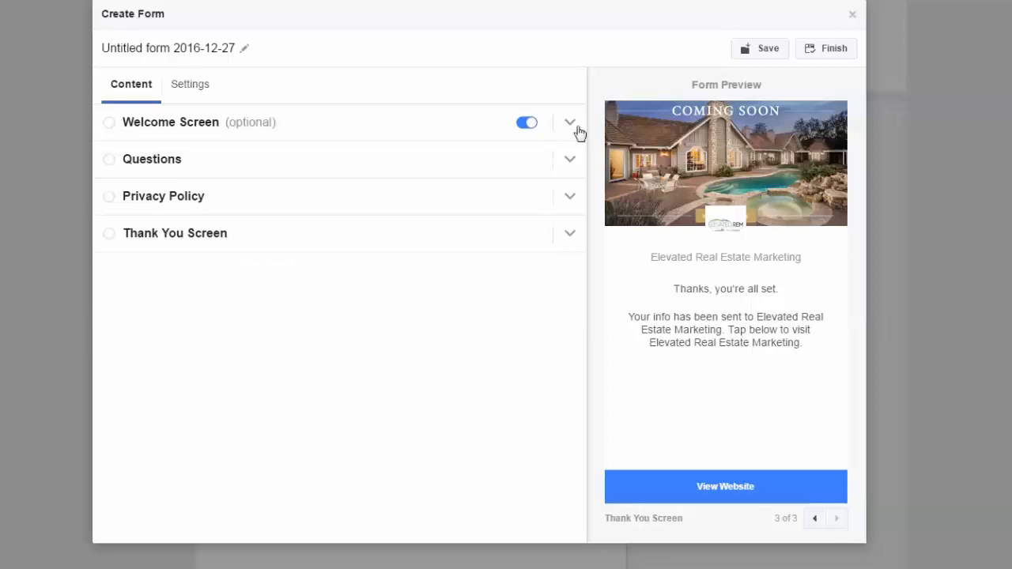
Upload a property image for the welcome screen and set its headline to "Gain Instant Access To The Property Website For This Home".
left_click(113, 127)
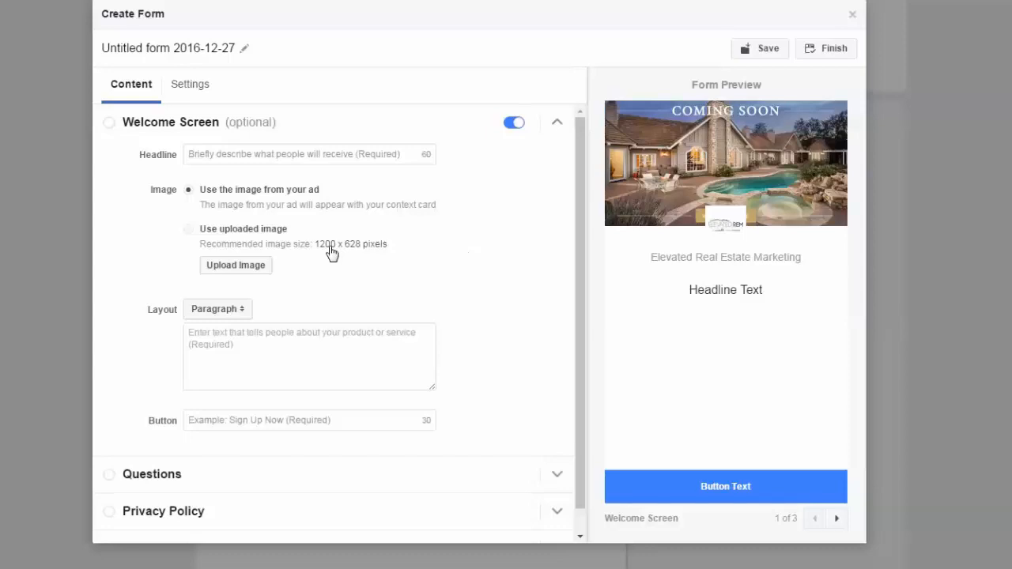
left_click(236, 265)
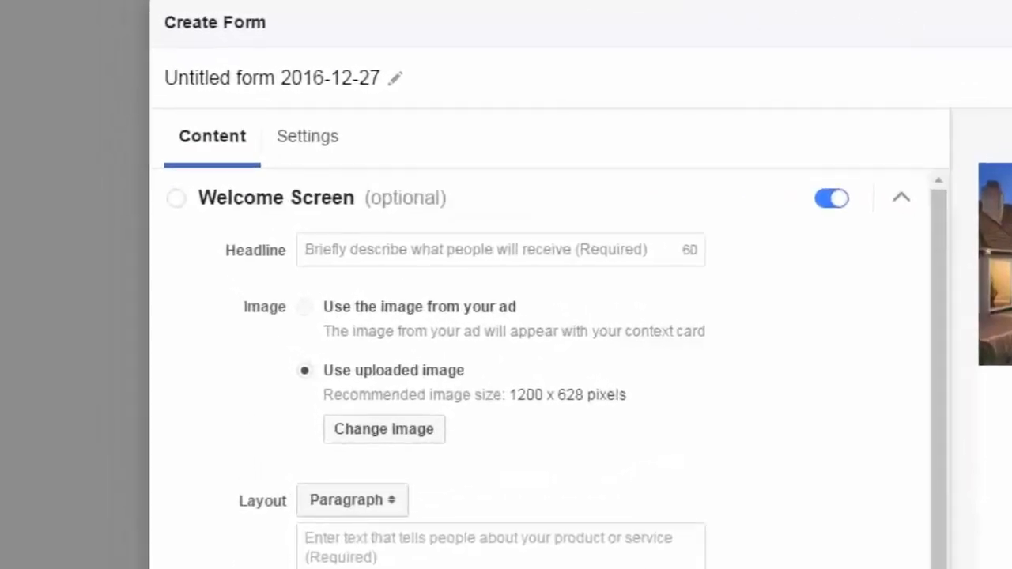
type("Gain Instant Access To The Property Website For This Home")
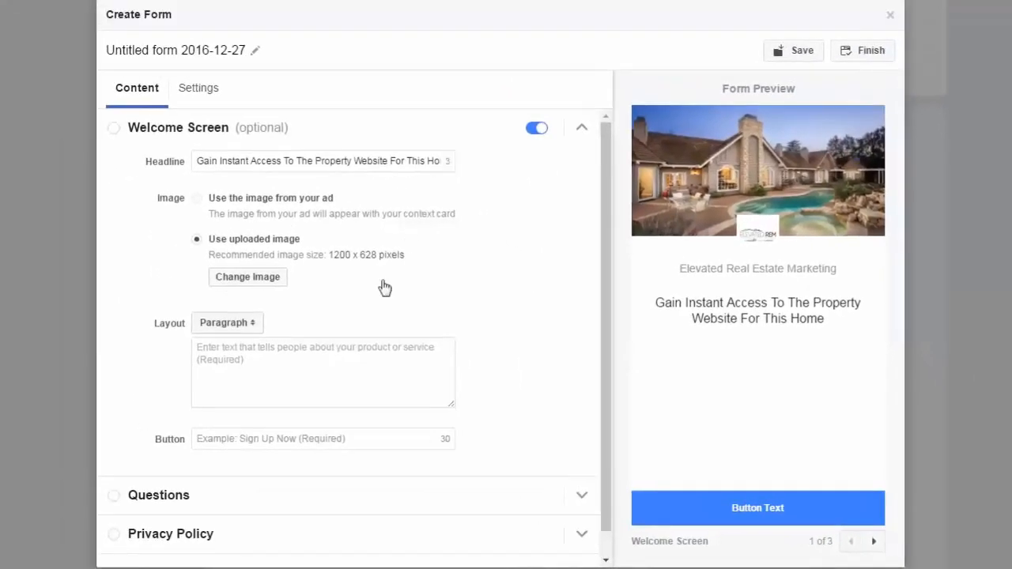
Try the Bullets layout, return to Paragraph and enter the welcome screen description beginning "What if you could immerse yourself in comfort and elegance?".
left_click(259, 329)
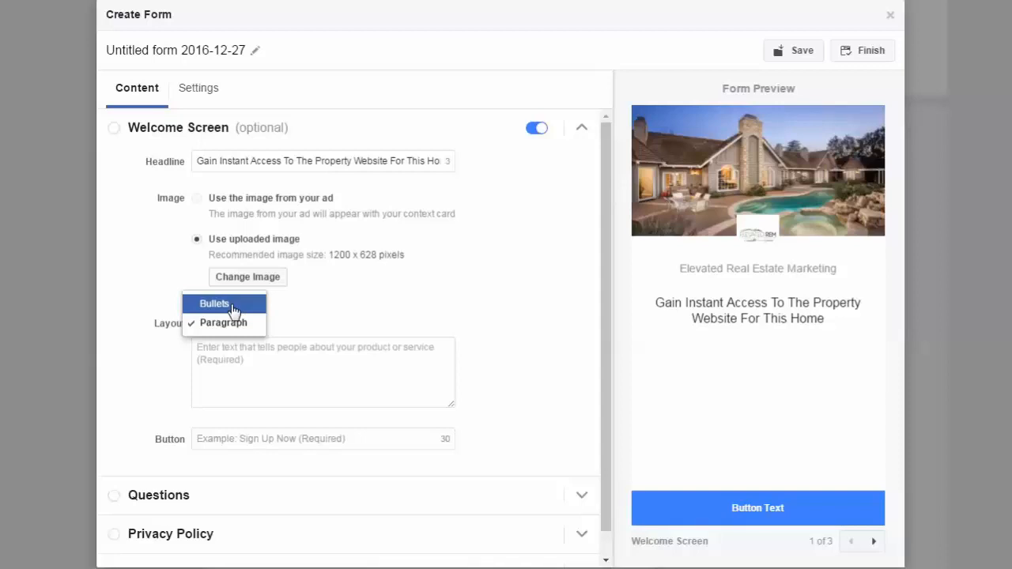
left_click(231, 305)
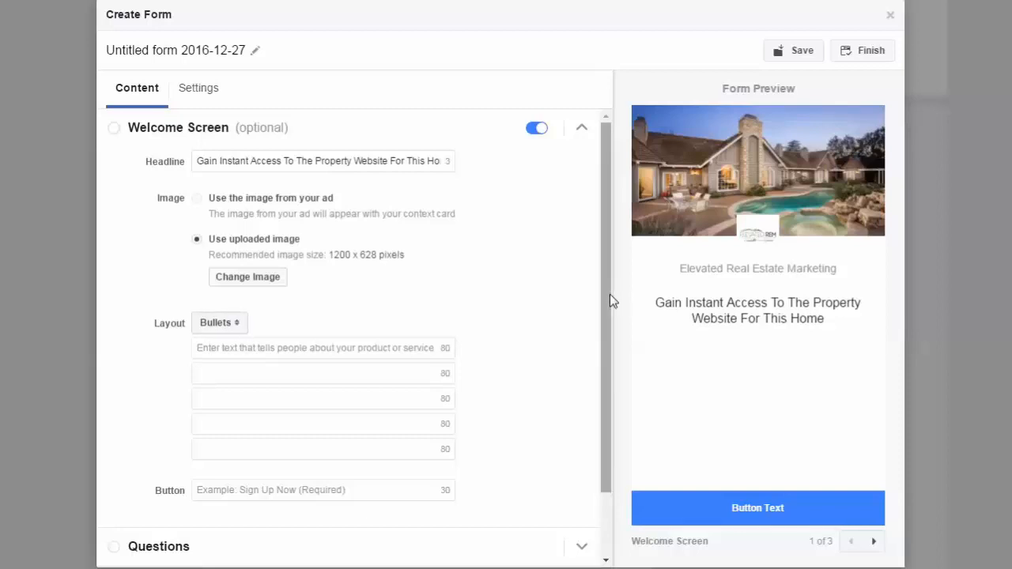
scroll(606, 324, "down", 1)
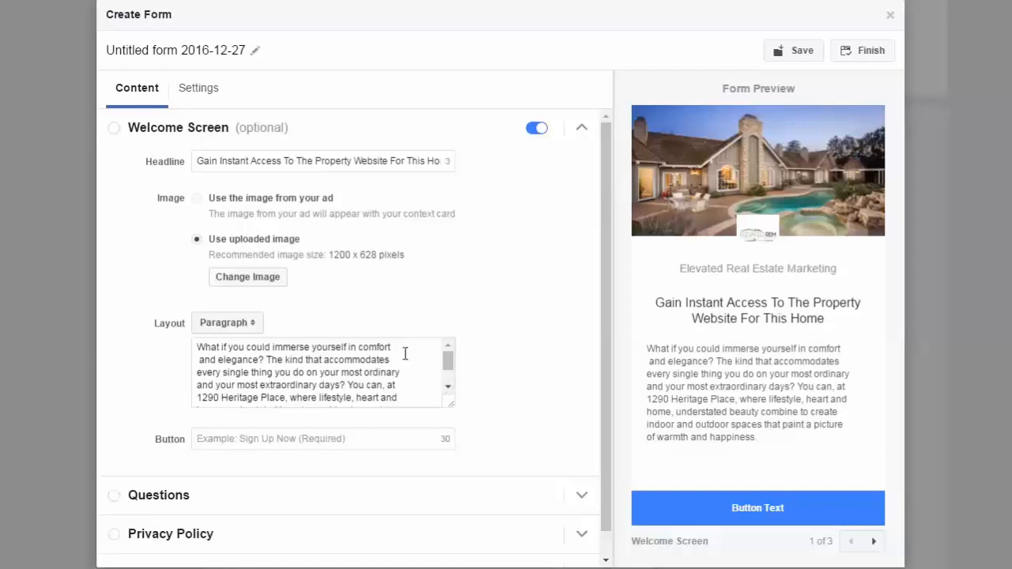
left_click(253, 326)
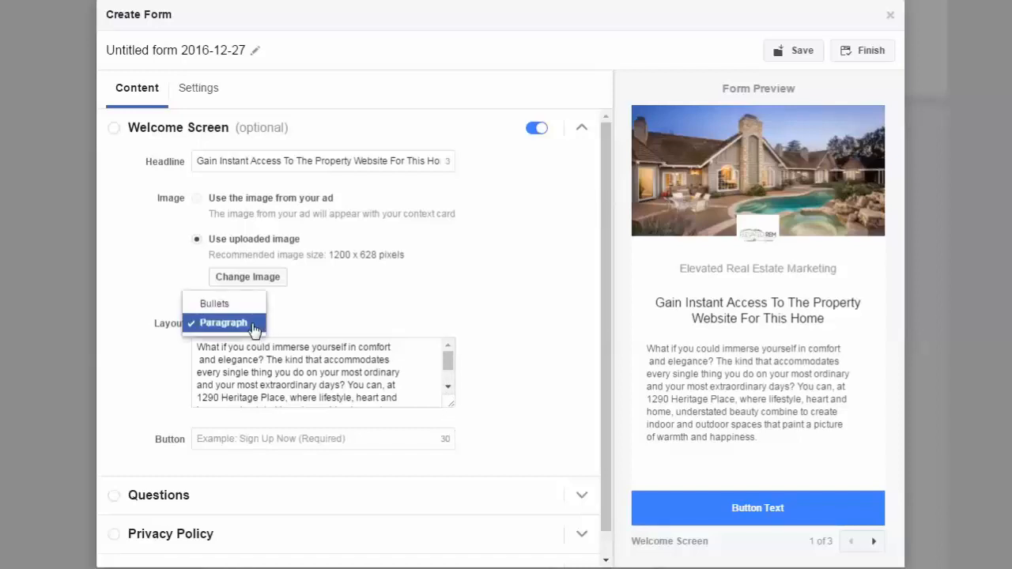
left_click(253, 326)
mouse_move(448, 361)
left_mouse_down()
mouse_move(451, 372)
mouse_move(449, 355)
left_mouse_up()
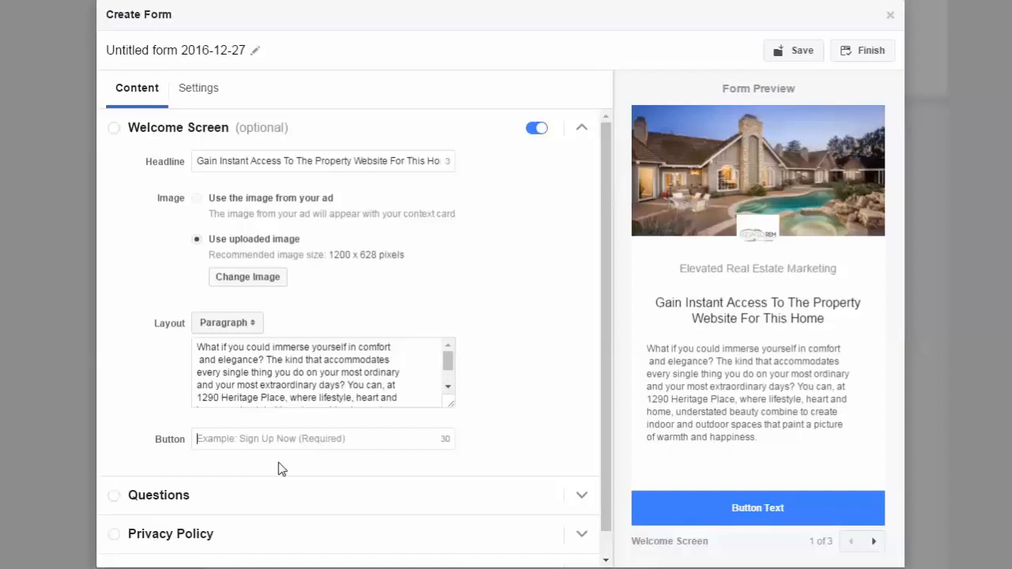
Set the welcome screen's button text to "SHOW ME THE HOME" and save the form draft.
type("S")
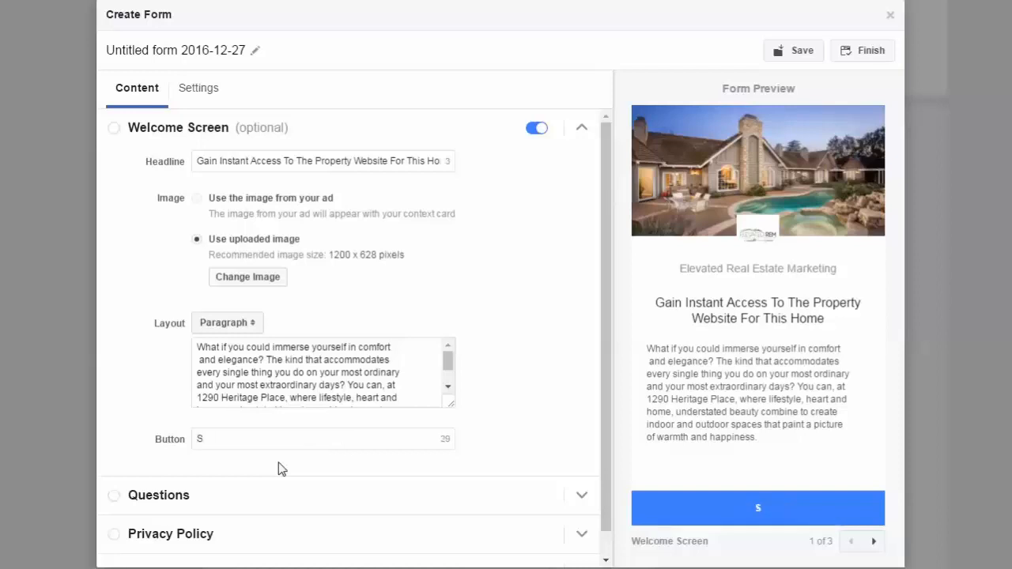
type("h")
key("BackSpace")
type("HOW ME THE HOME")
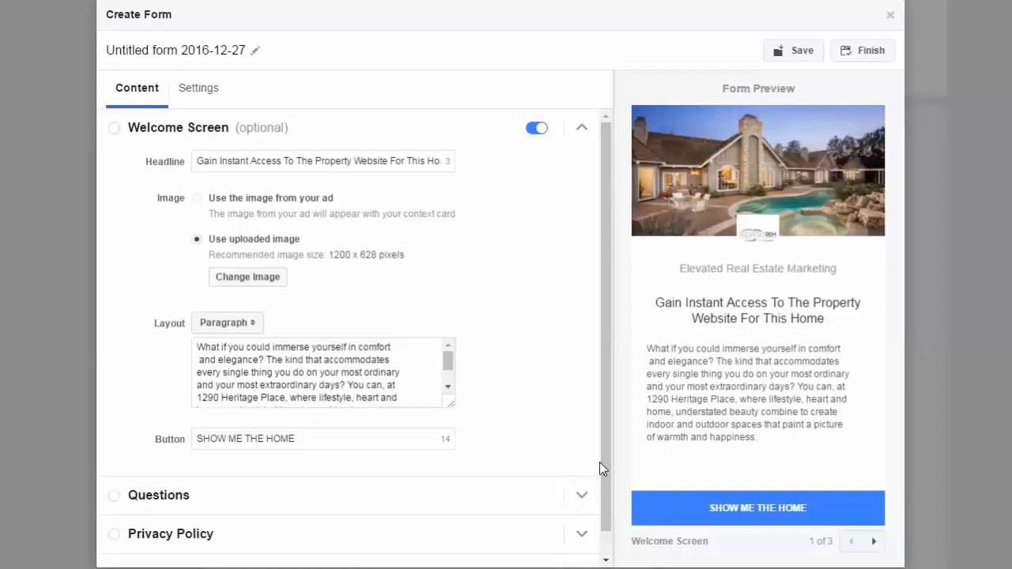
scroll(610, 492, "down", 1)
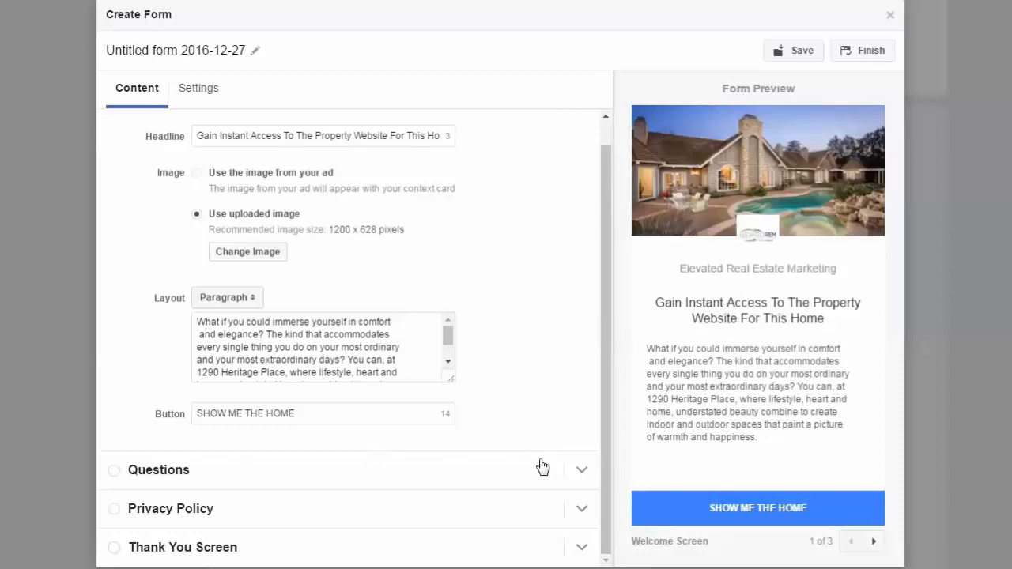
left_click(783, 51)
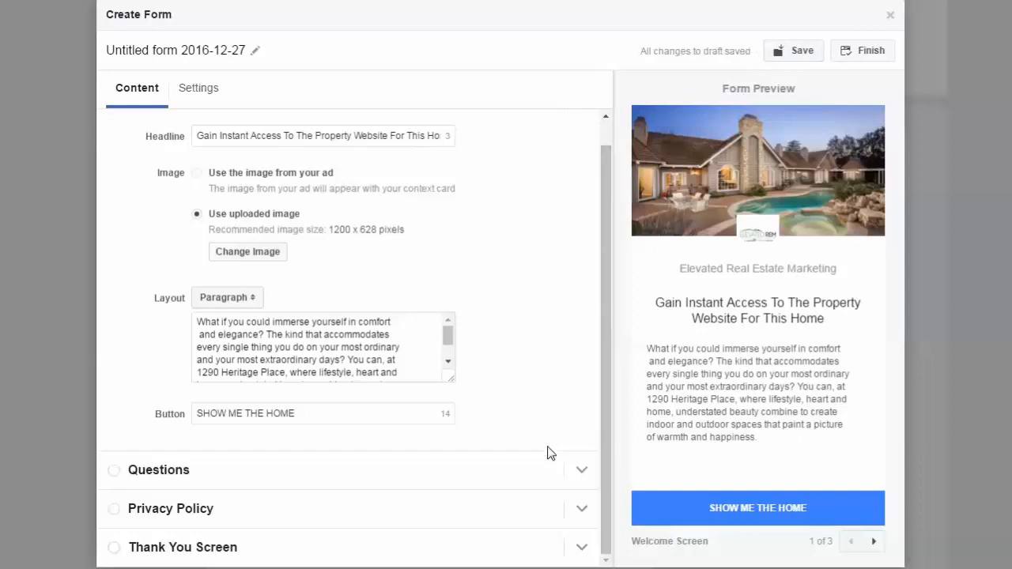
Open the form's Questions section and examine its preview down to the privacy disclaimer.
left_click(590, 480)
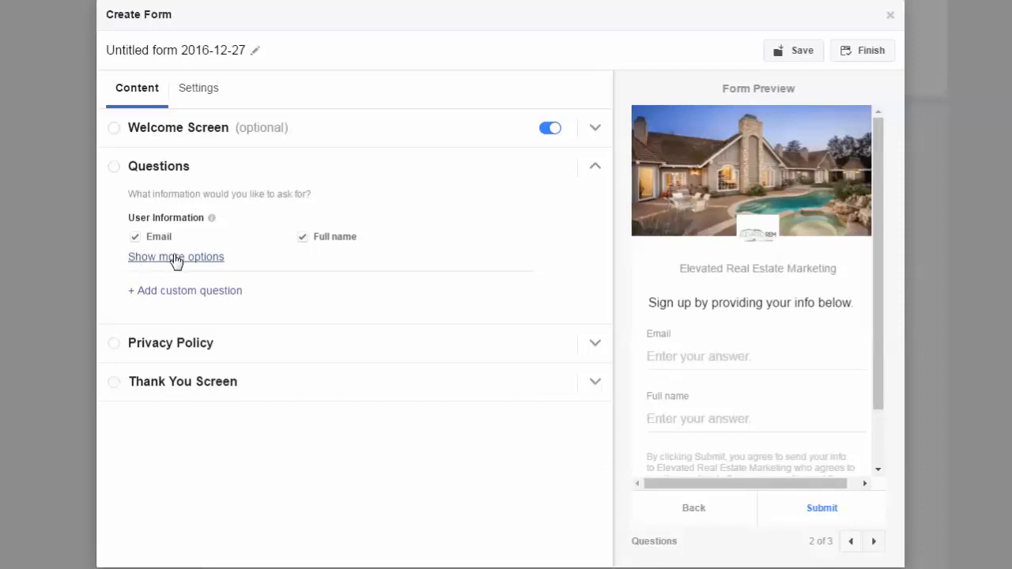
left_click_drag(878, 375, 902, 427)
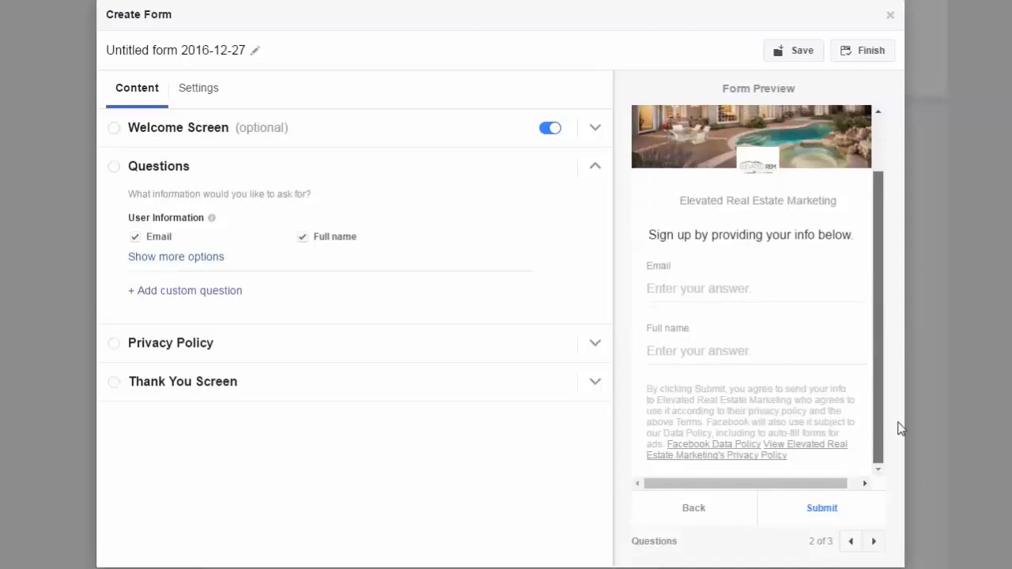
left_click_drag(900, 428, 876, 407)
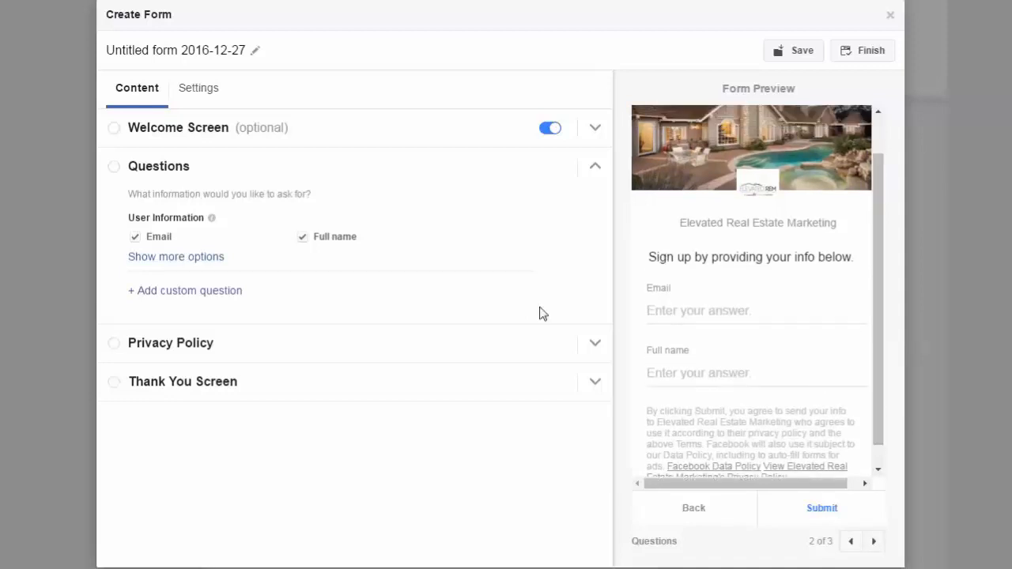
Expand the user information options, try the work phone number field, and include Phone number in the form's contact fields.
left_click(177, 267)
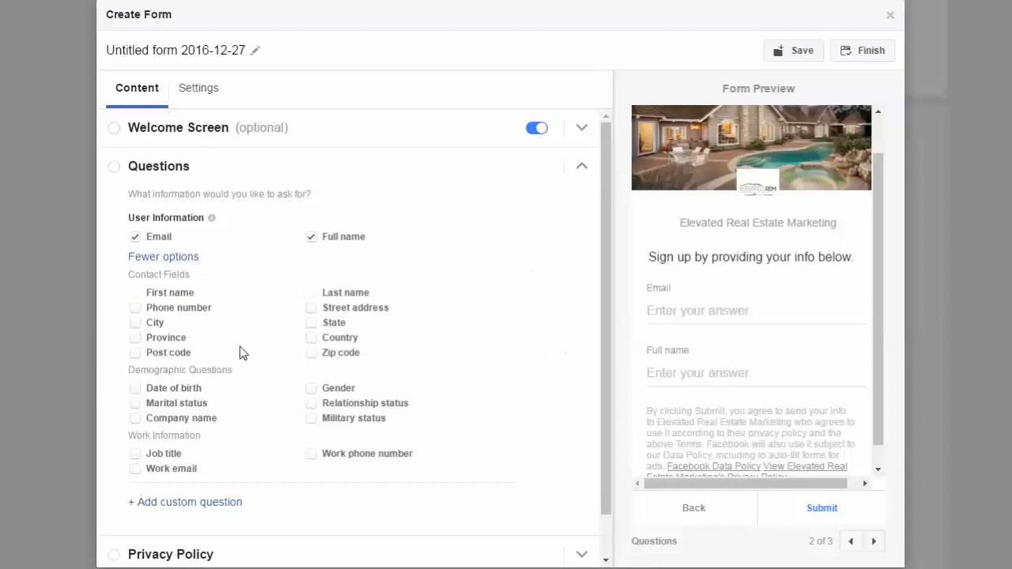
left_click_drag(600, 373, 604, 416)
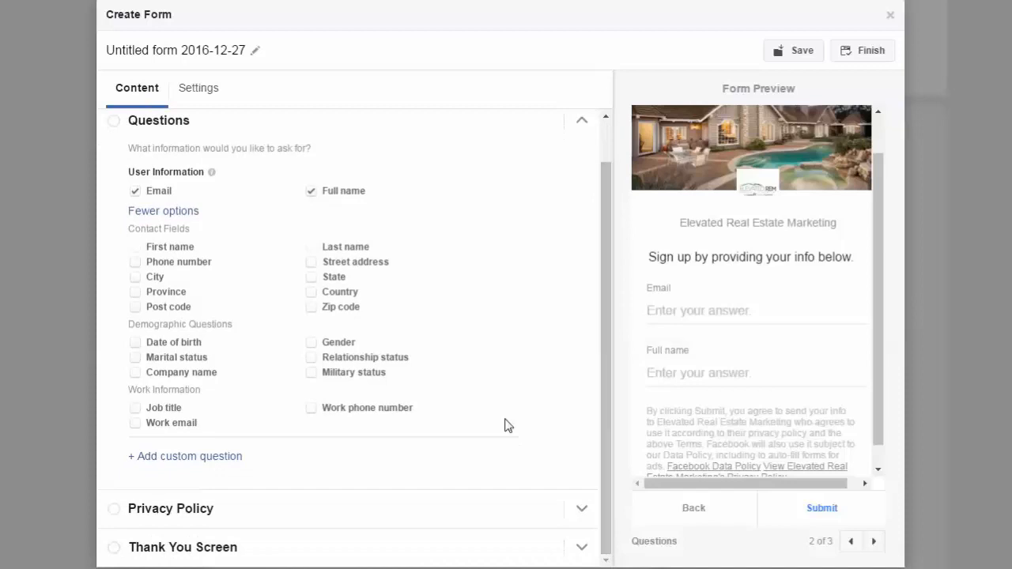
left_click(311, 408)
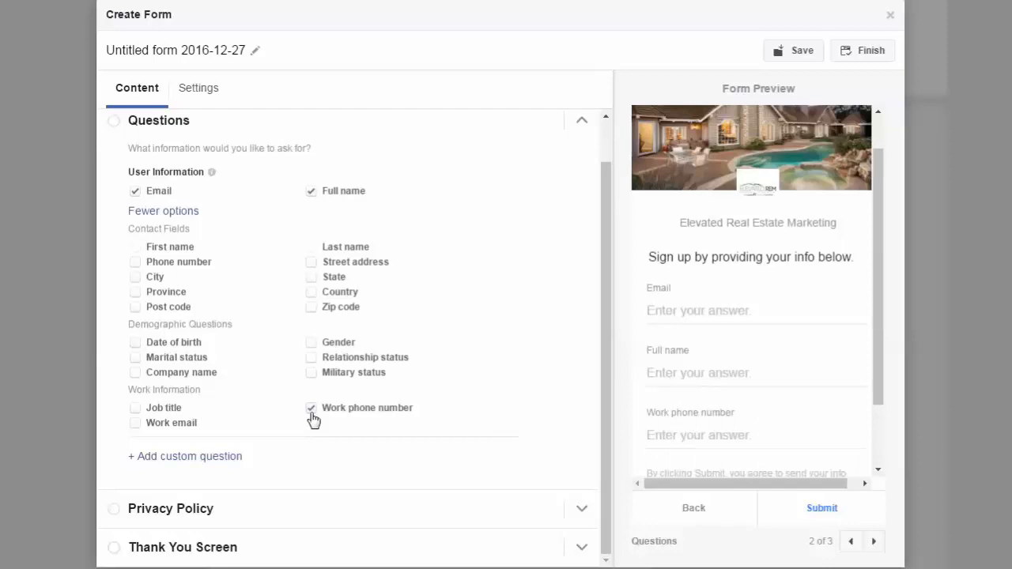
left_click(311, 409)
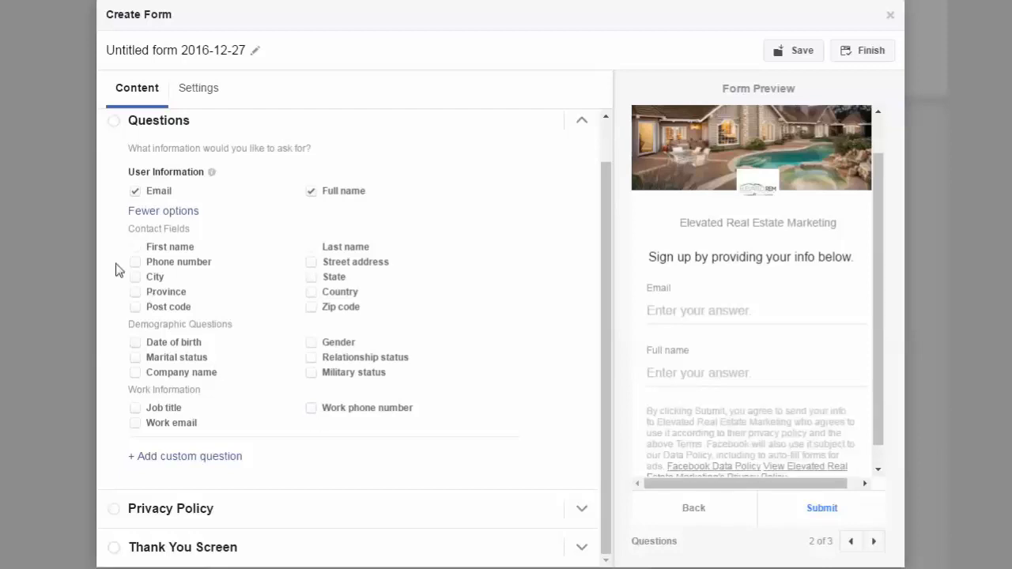
left_click(136, 263)
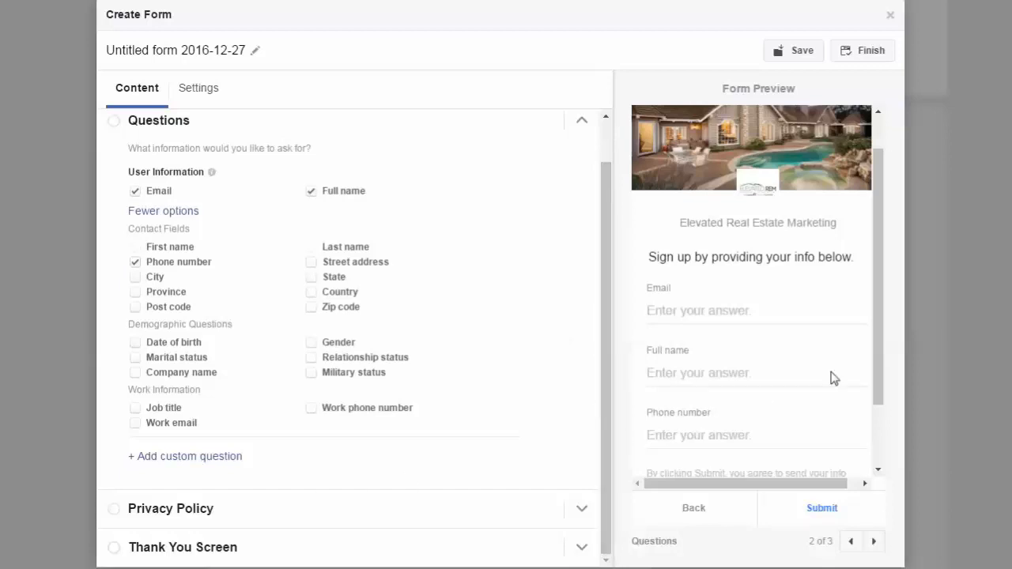
left_click_drag(883, 371, 680, 477)
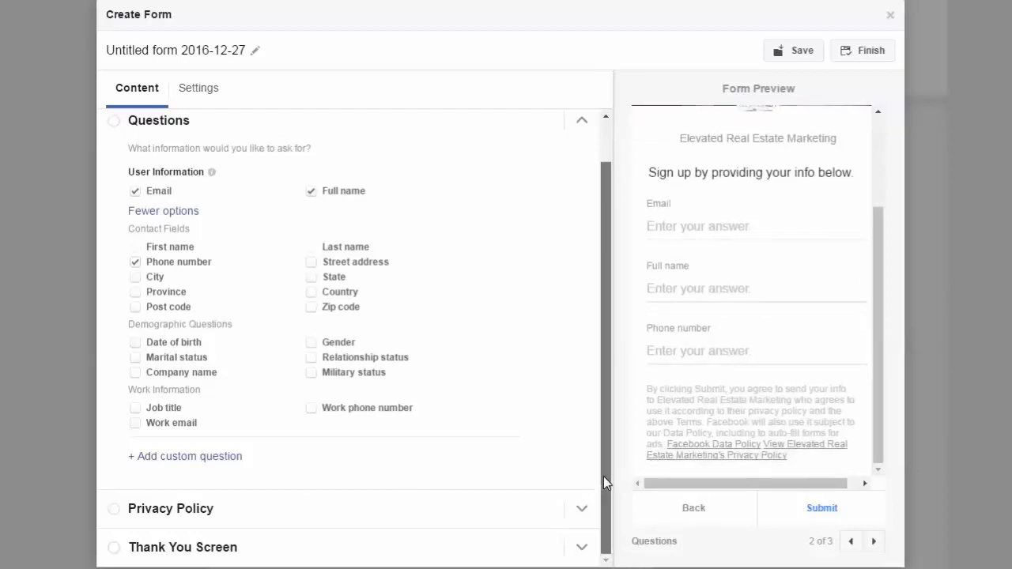
Add a custom question reading "Are You In The Market For A Home?" with its answers left blank.
left_click(158, 456)
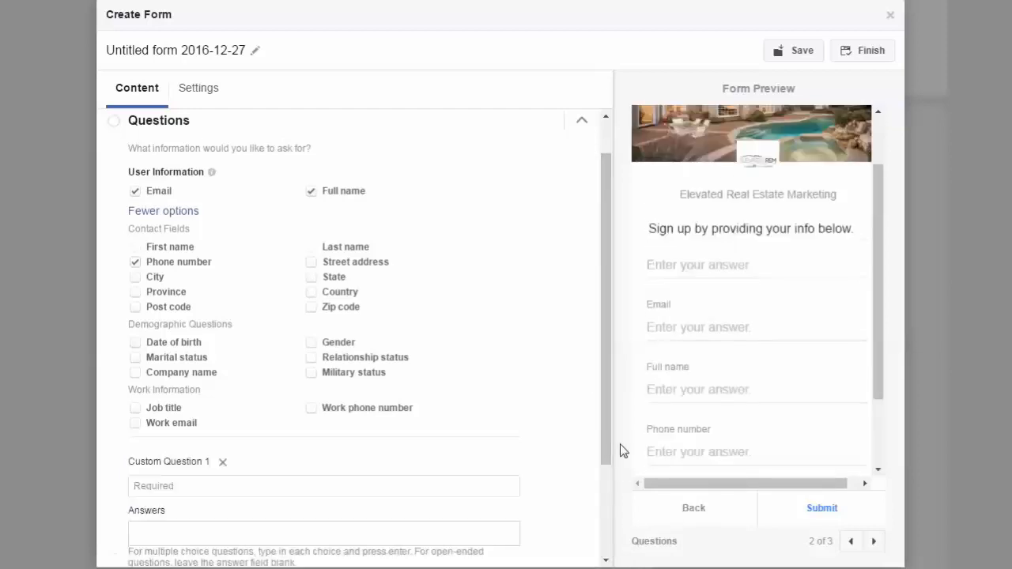
left_click_drag(609, 431, 608, 529)
left_click_drag(881, 395, 885, 467)
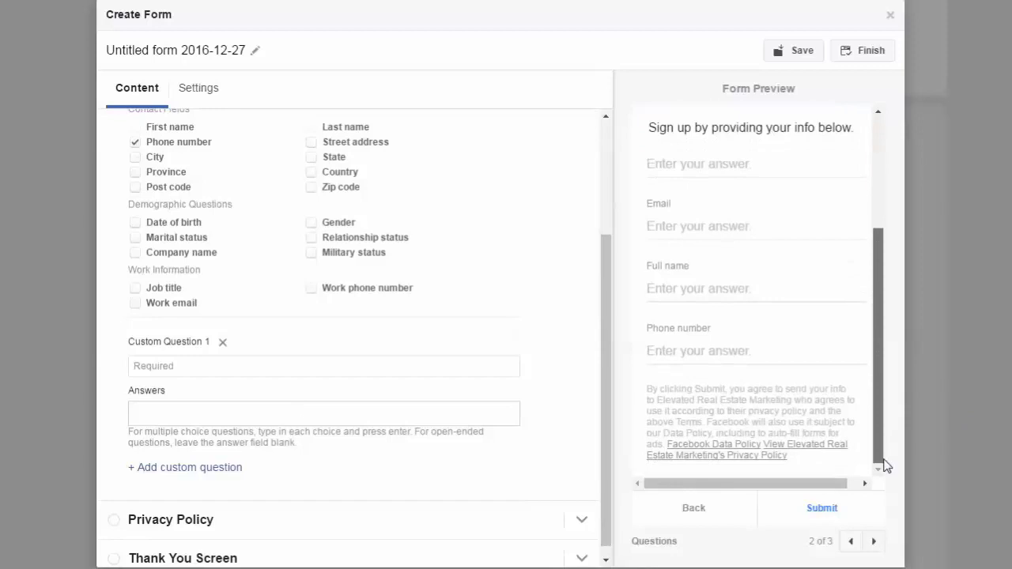
left_click(212, 364)
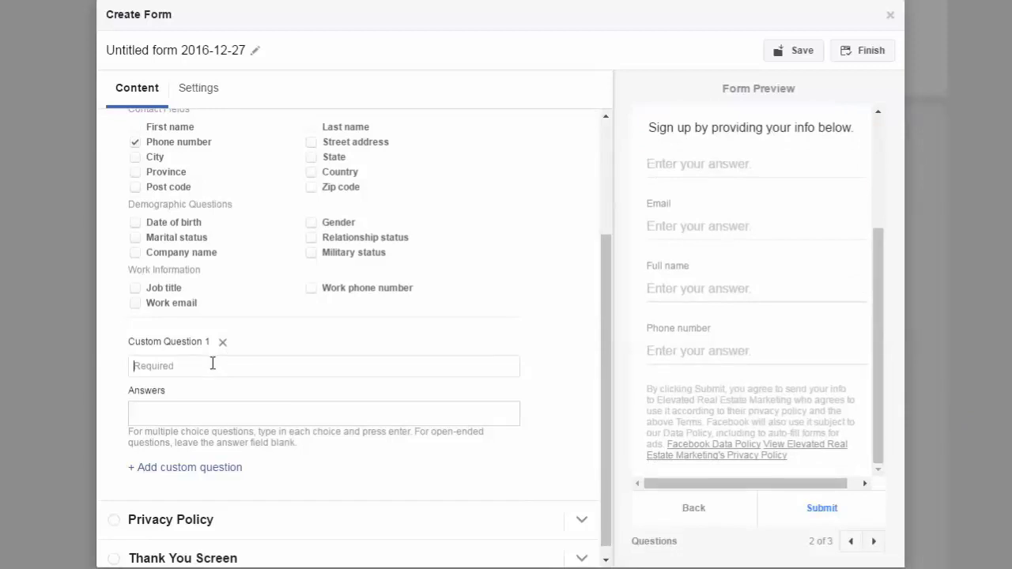
type("Are You In ")
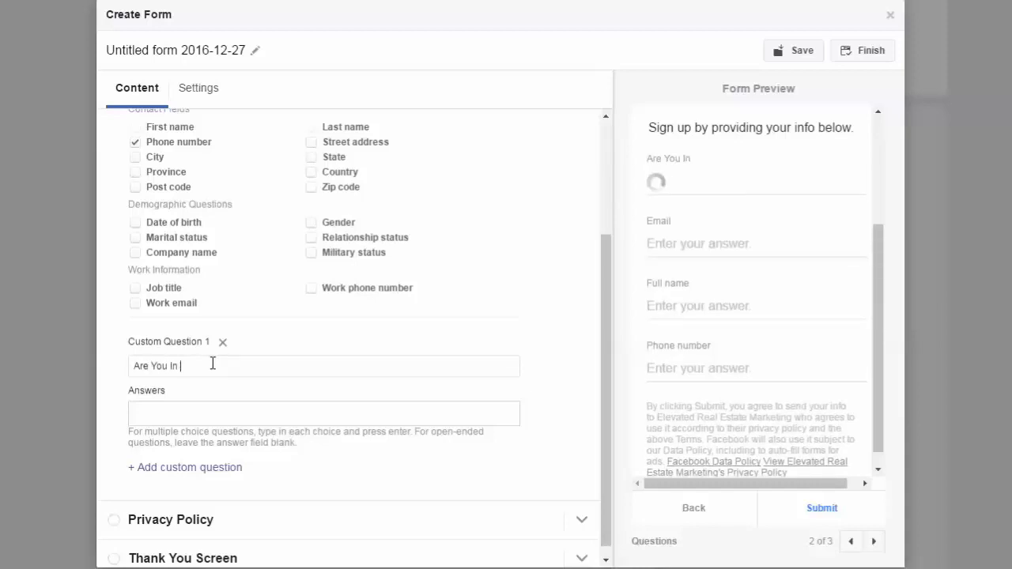
type("The Market For A ")
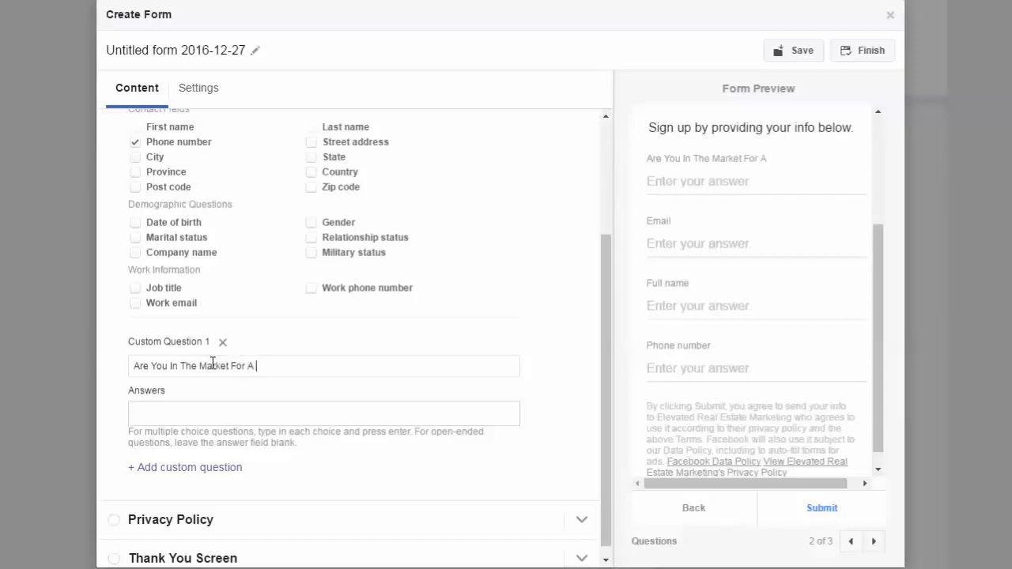
type("Home?")
Add two more custom questions titled "Yes" and "Just Looking", and check them in the form preview.
left_click(197, 471)
left_click_drag(608, 392, 577, 479)
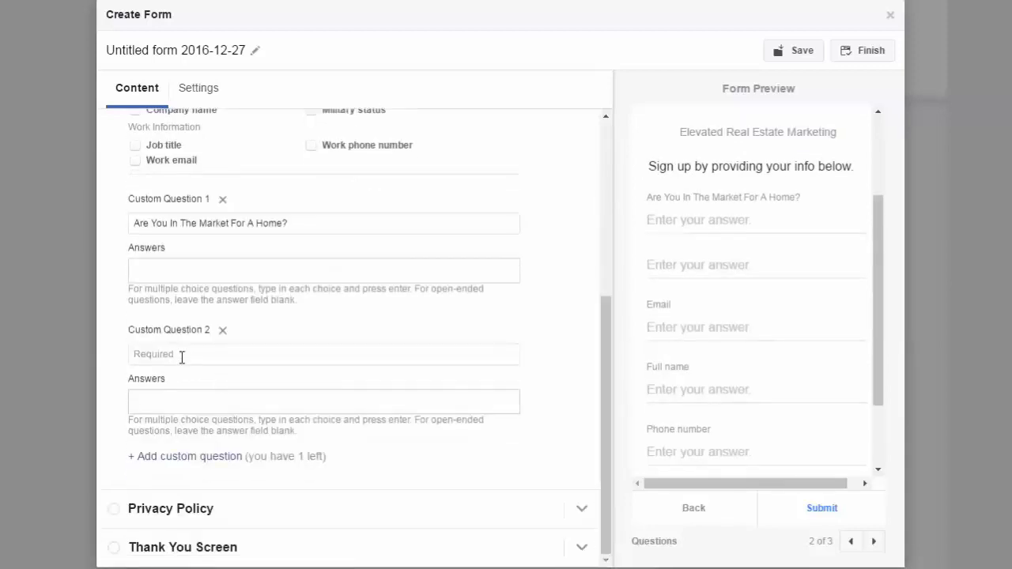
type("Yes")
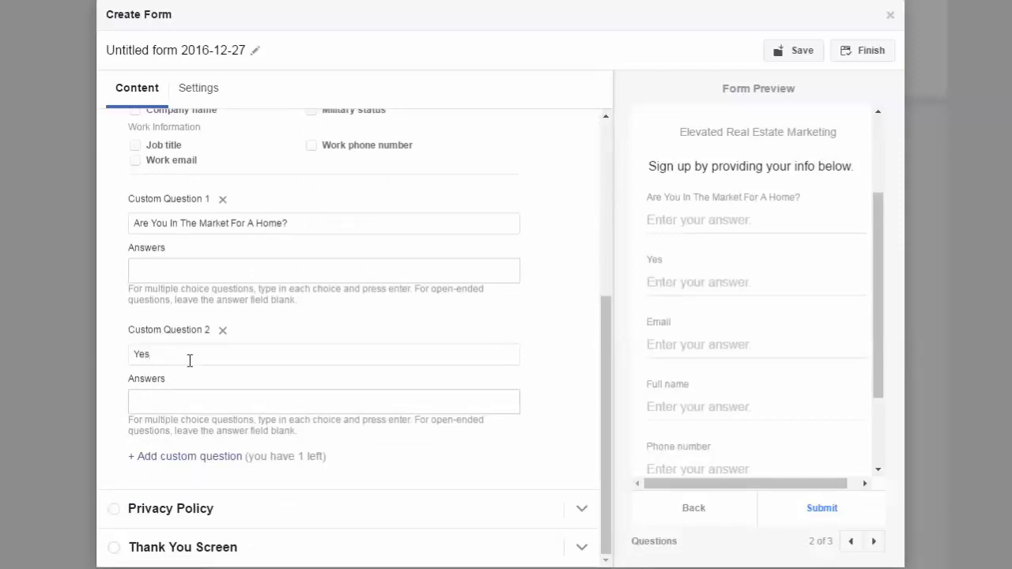
left_click(179, 461)
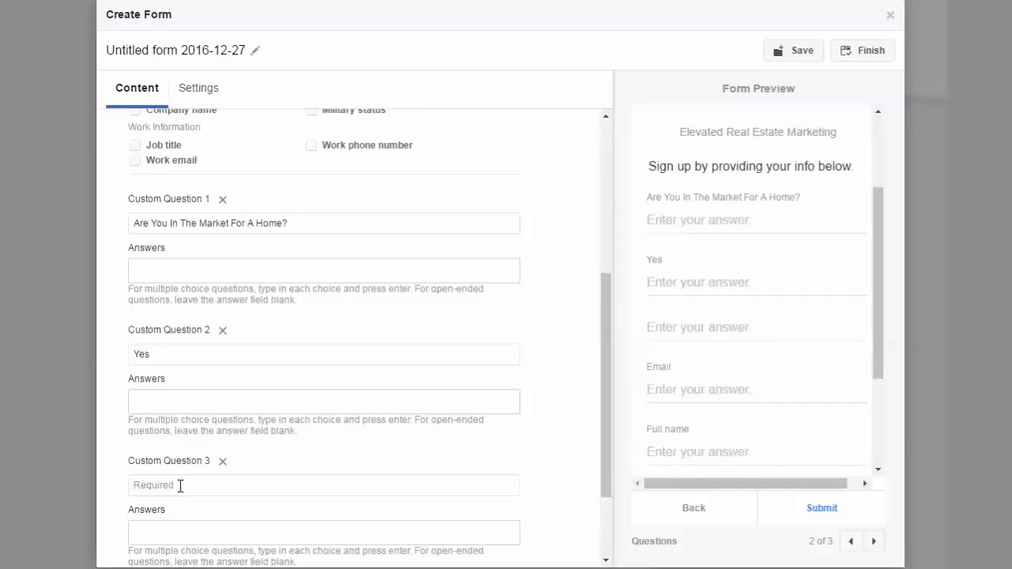
type("Just Loo")
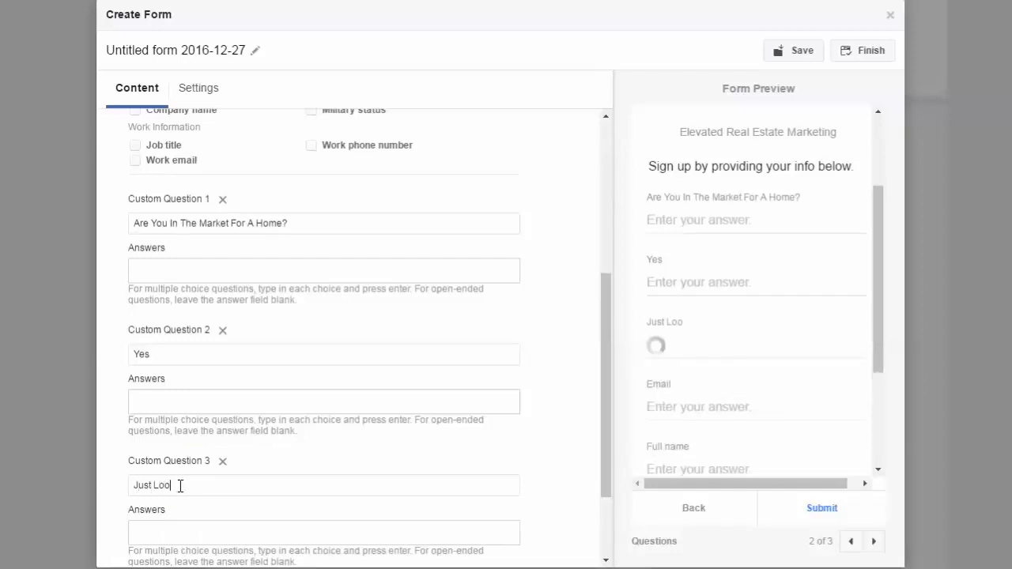
type("king")
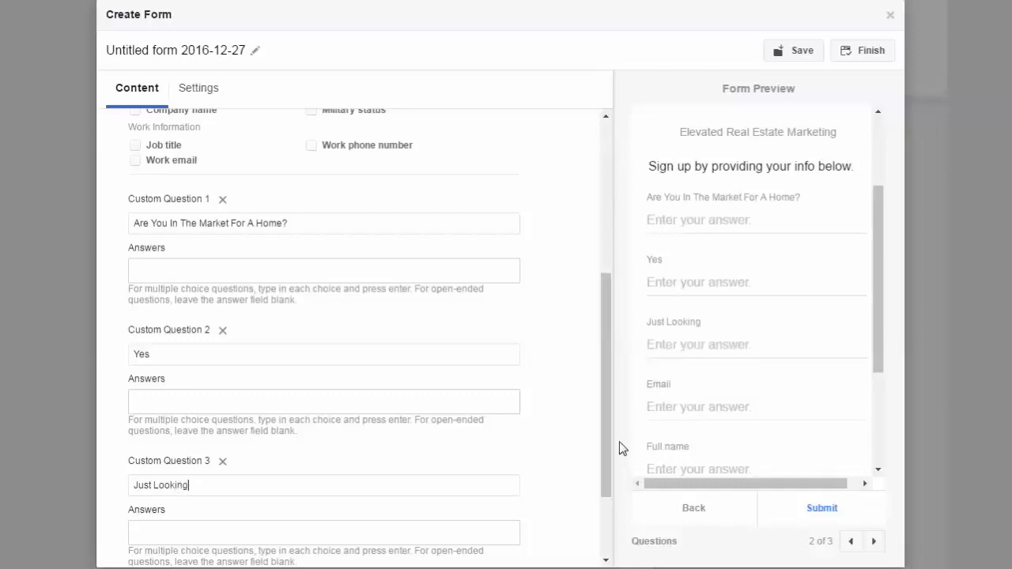
left_click_drag(609, 451, 603, 520)
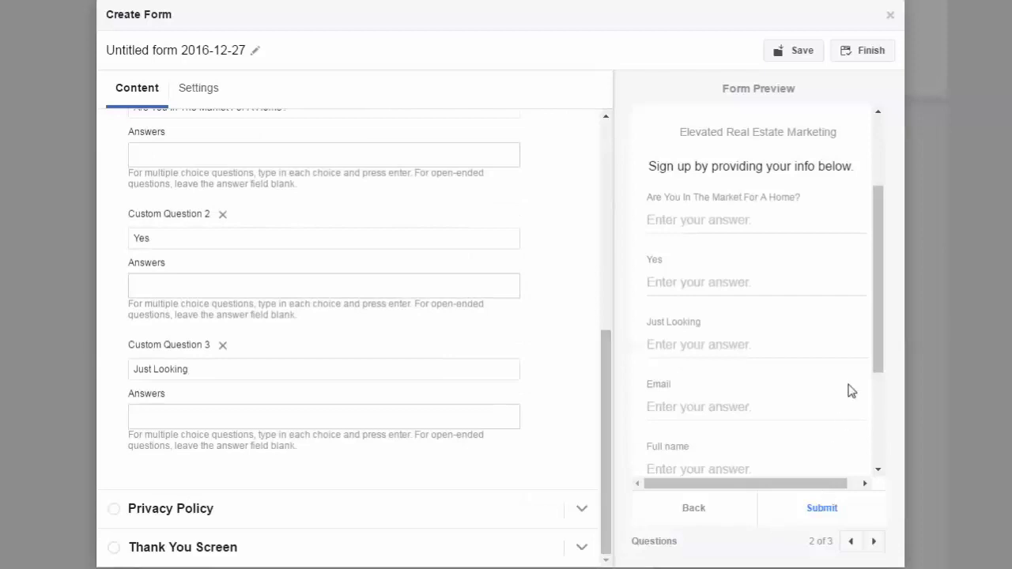
scroll(877, 316, "up", 2)
left_click_drag(880, 307, 862, 463)
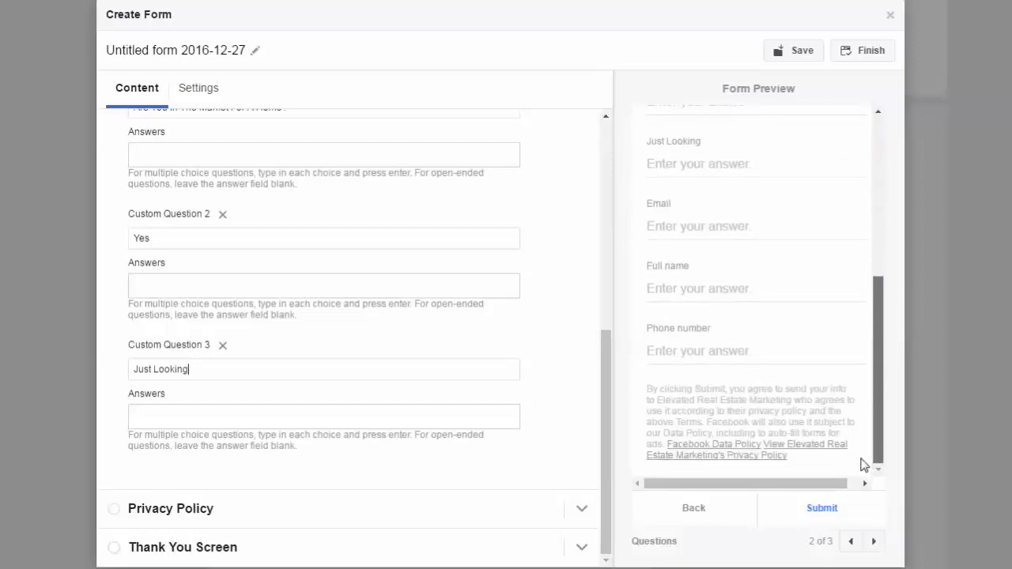
scroll(840, 289, "up", 1)
scroll(840, 289, "up", 3)
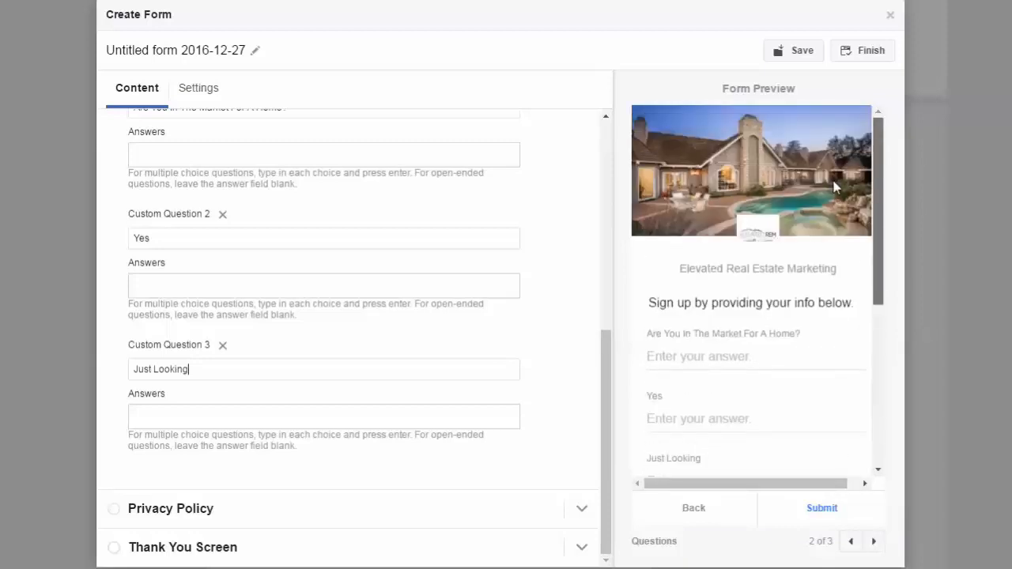
Remove all three custom questions from the form.
left_click(222, 346)
left_click(223, 331)
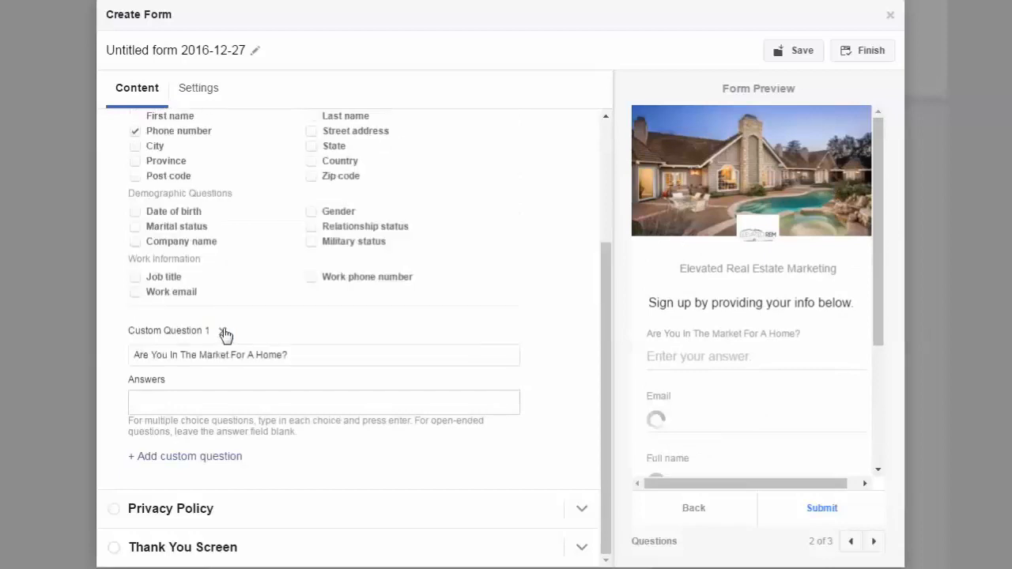
left_click(223, 331)
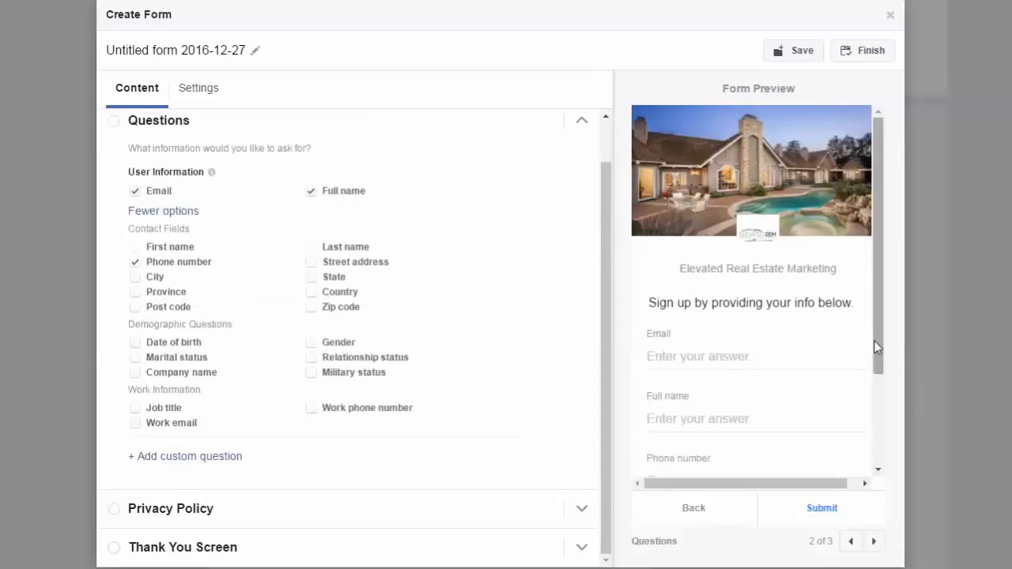
Check the questions preview down to the privacy disclaimer, save the form draft and collapse the Questions section.
left_click_drag(878, 350, 881, 456)
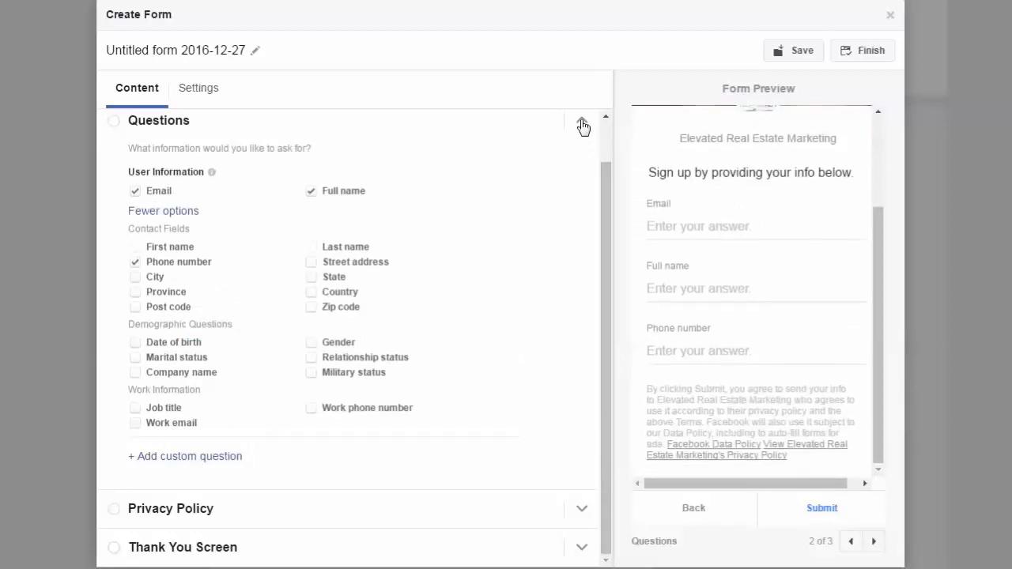
left_click(796, 51)
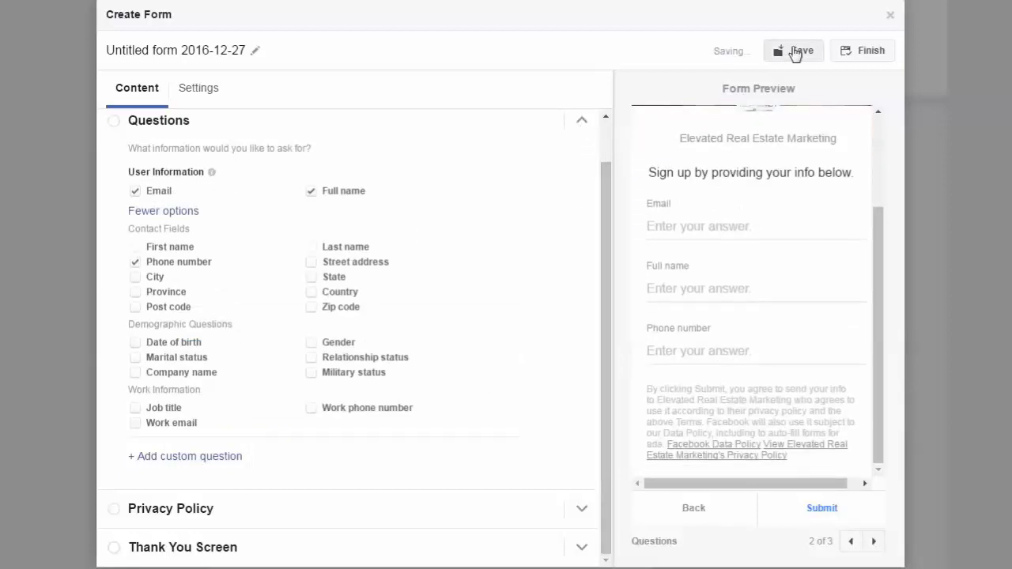
left_click(583, 121)
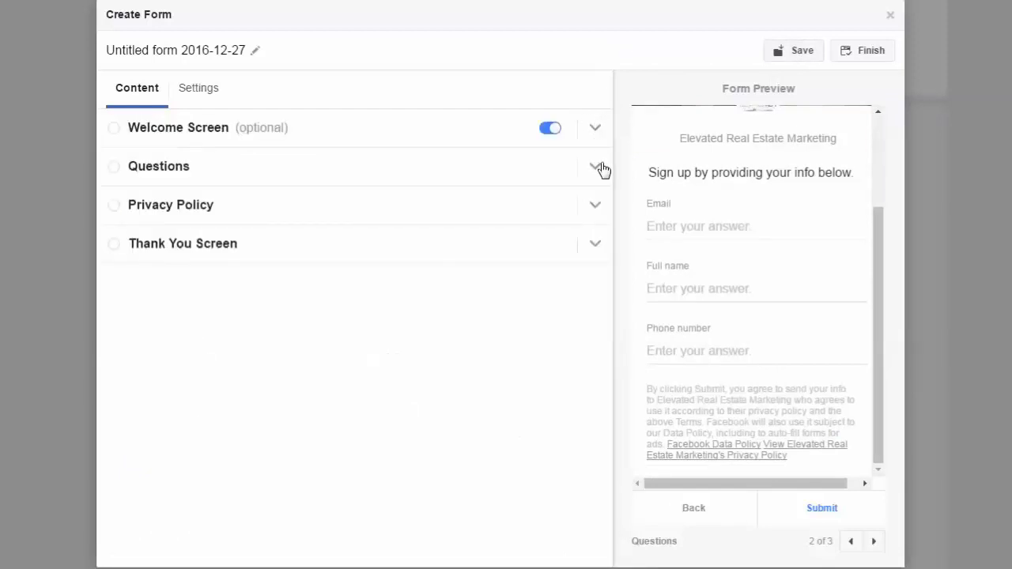
Examine the Privacy Policy section's link fields and custom disclaimer option, and collapse the section.
left_click(596, 207)
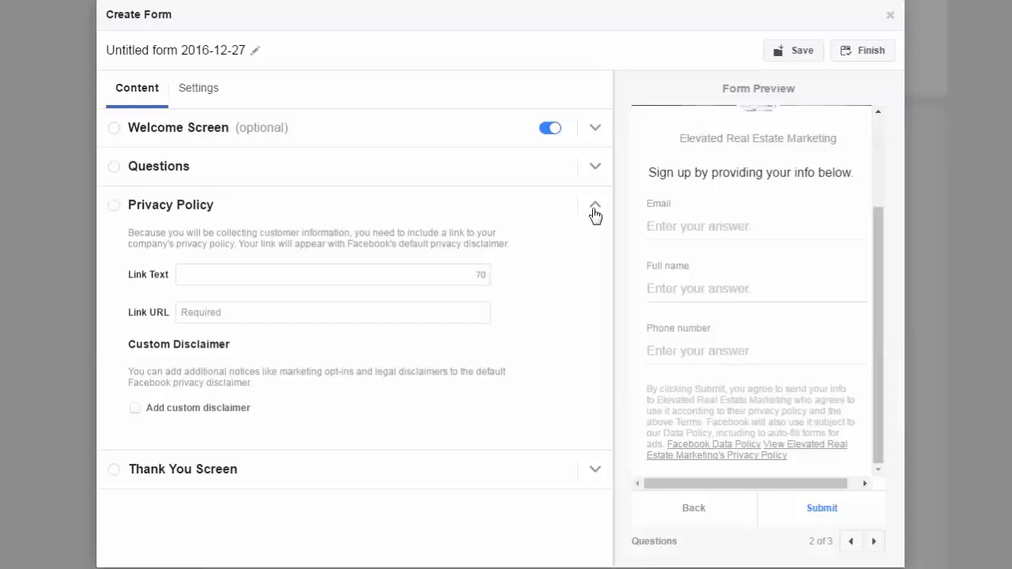
left_click(595, 210)
left_click(595, 210)
left_click(595, 209)
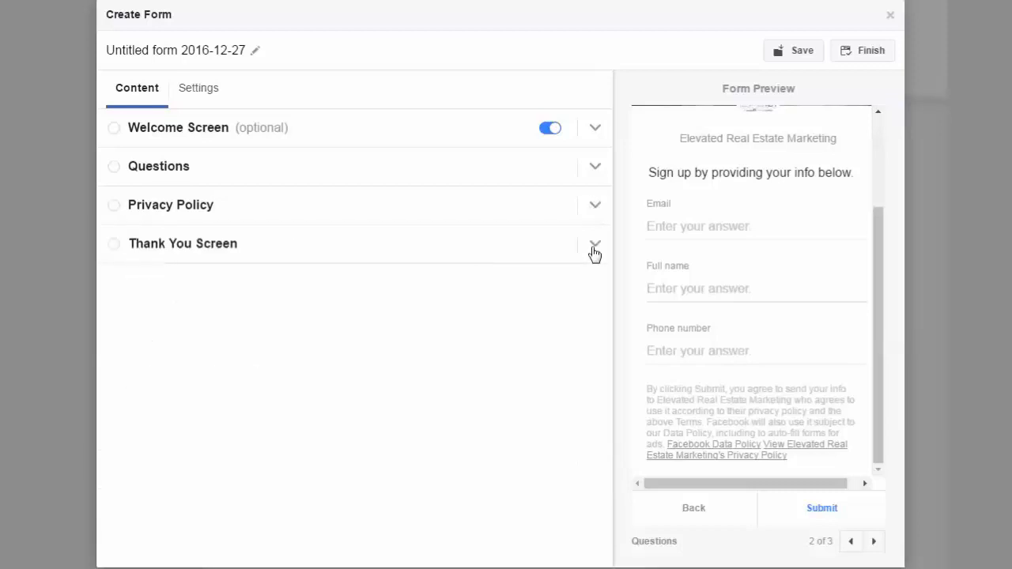
left_click(594, 247)
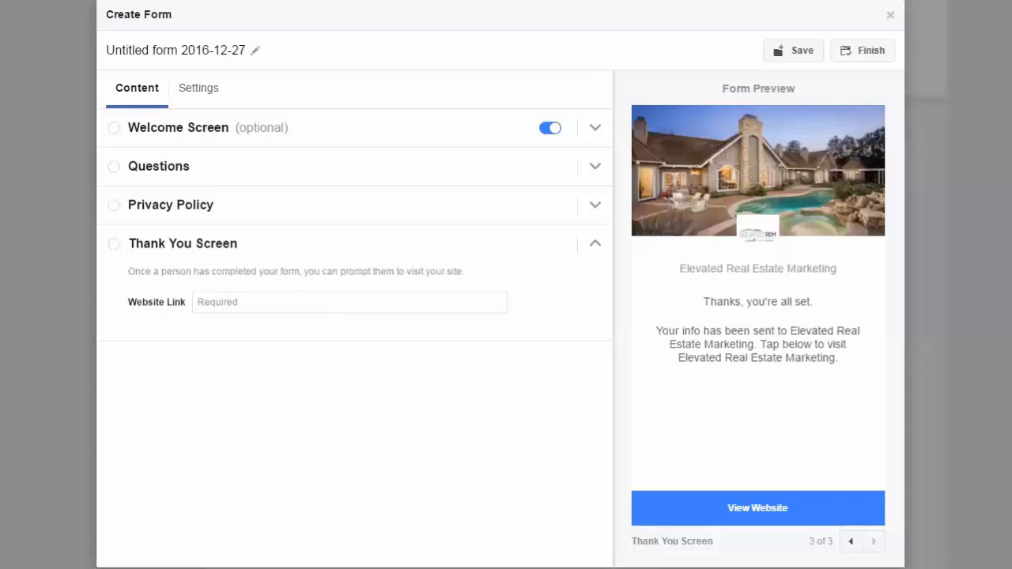
left_click(224, 302)
right_click(224, 306)
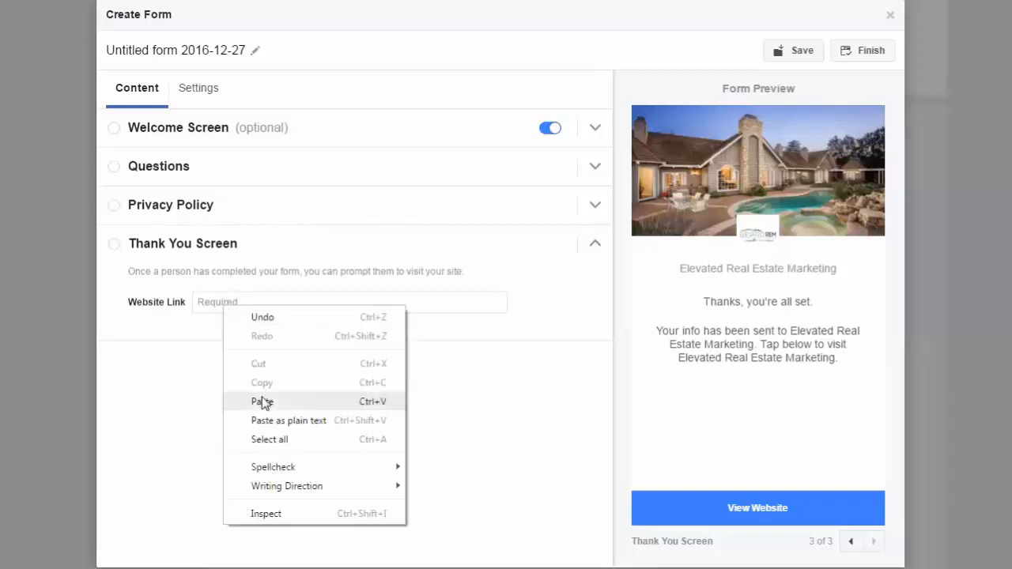
left_click(264, 402)
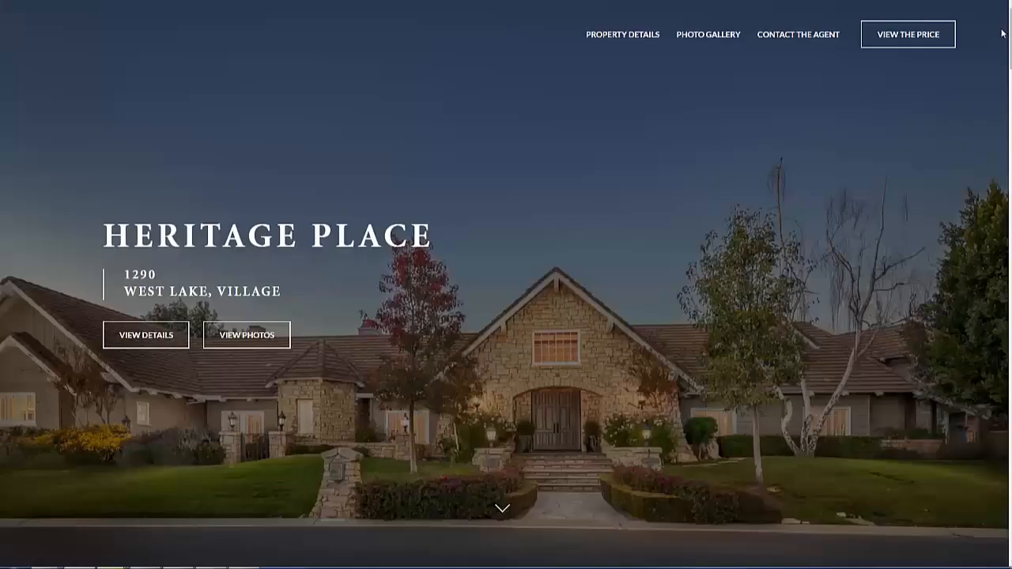
Switch to the linked property website and examine its page and photo gallery.
left_click_drag(1011, 28, 1011, 344)
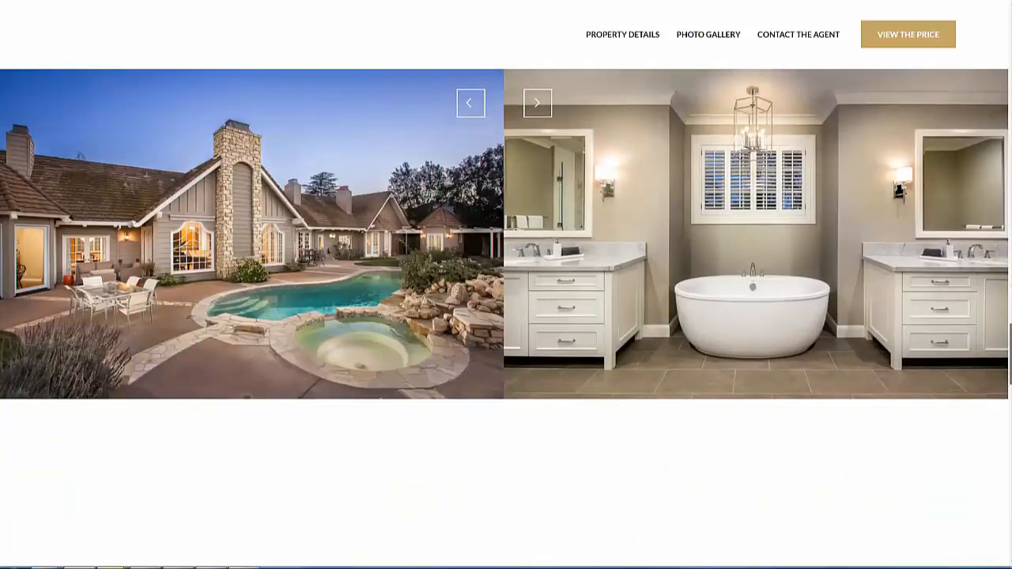
left_click(537, 104)
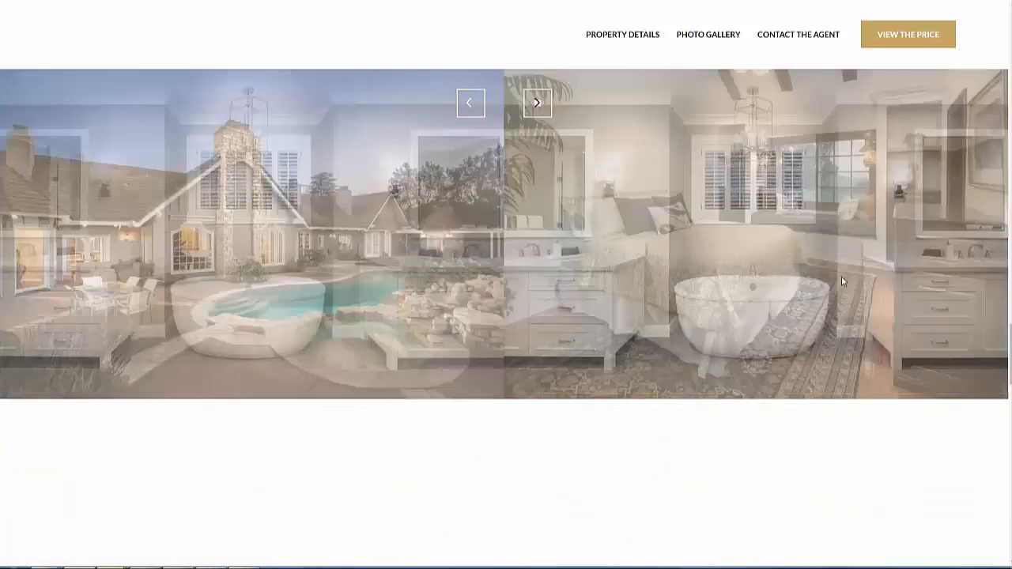
left_click_drag(1010, 332, 1010, 38)
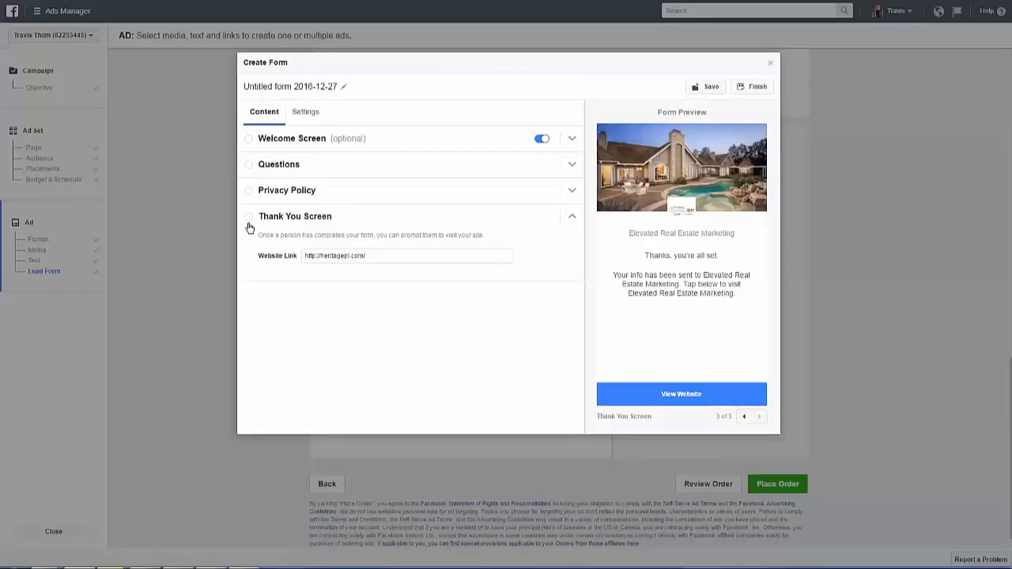
Collapse the Thank You Screen section and review the form preview back through Questions to the Welcome Screen.
left_click(249, 227)
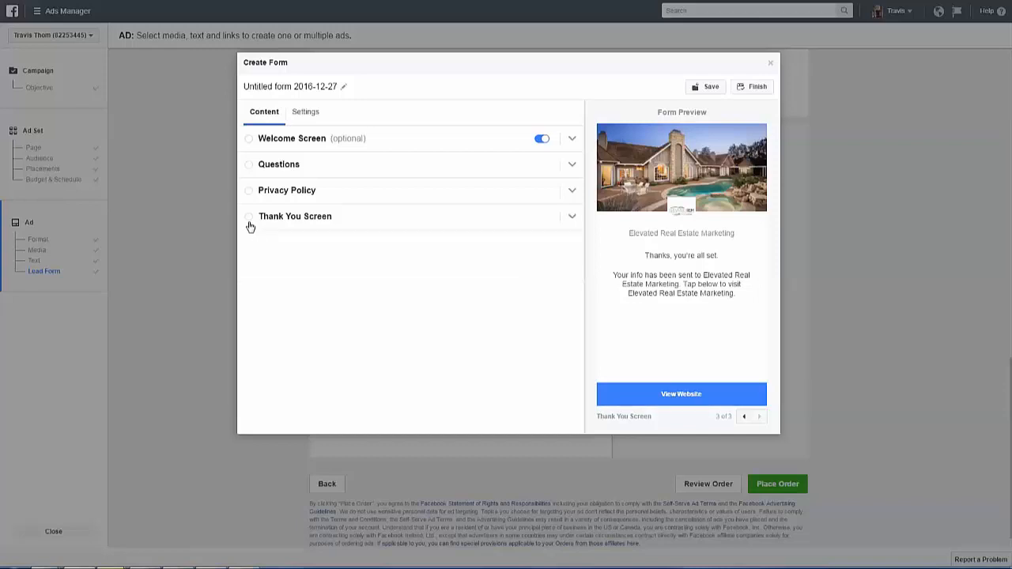
left_click(745, 418)
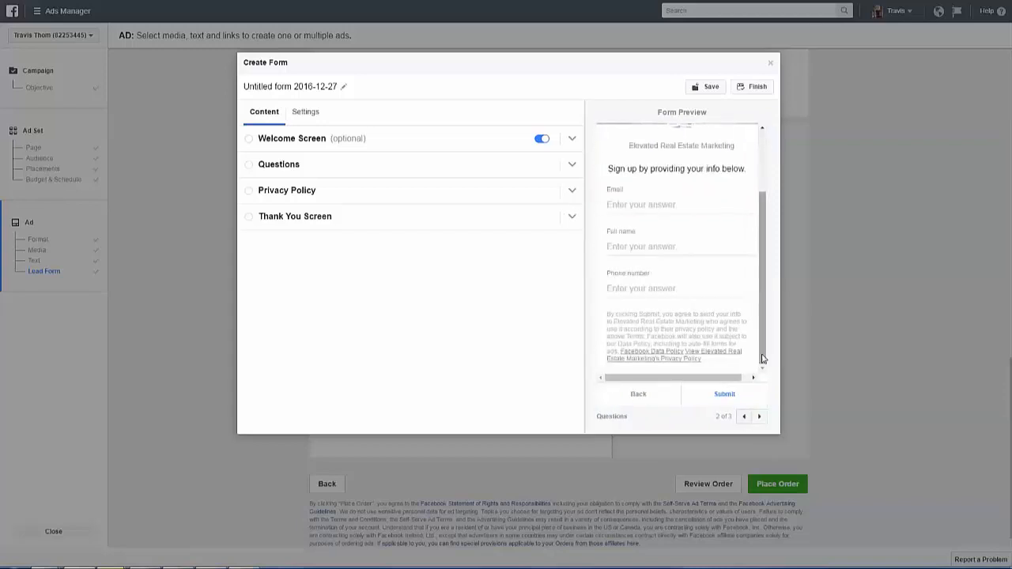
scroll(763, 359, "up", 3)
left_click(744, 416)
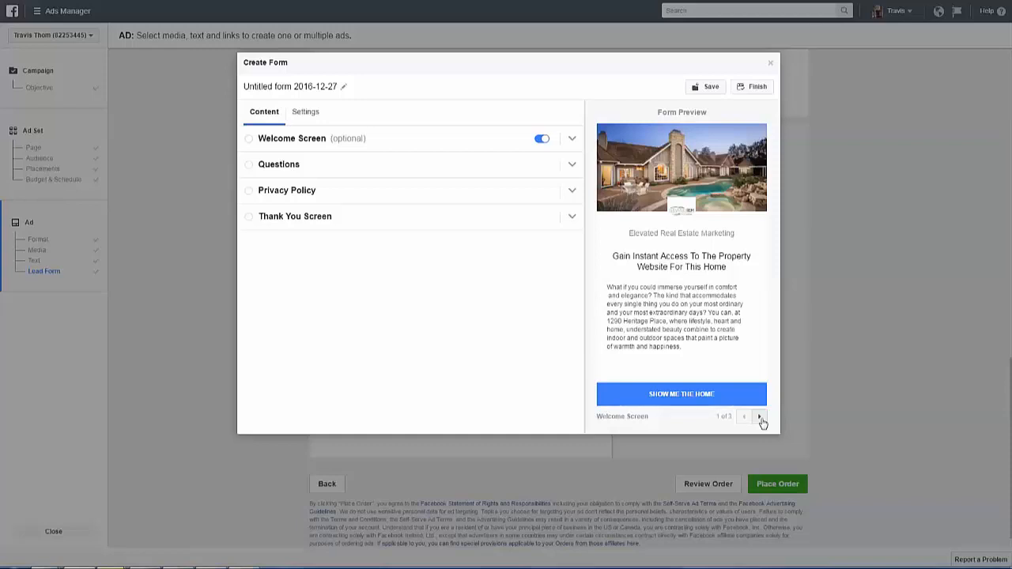
Review the form preview from the Welcome Screen through the Questions screen and its disclaimer to the Thank You Screen.
left_click(760, 418)
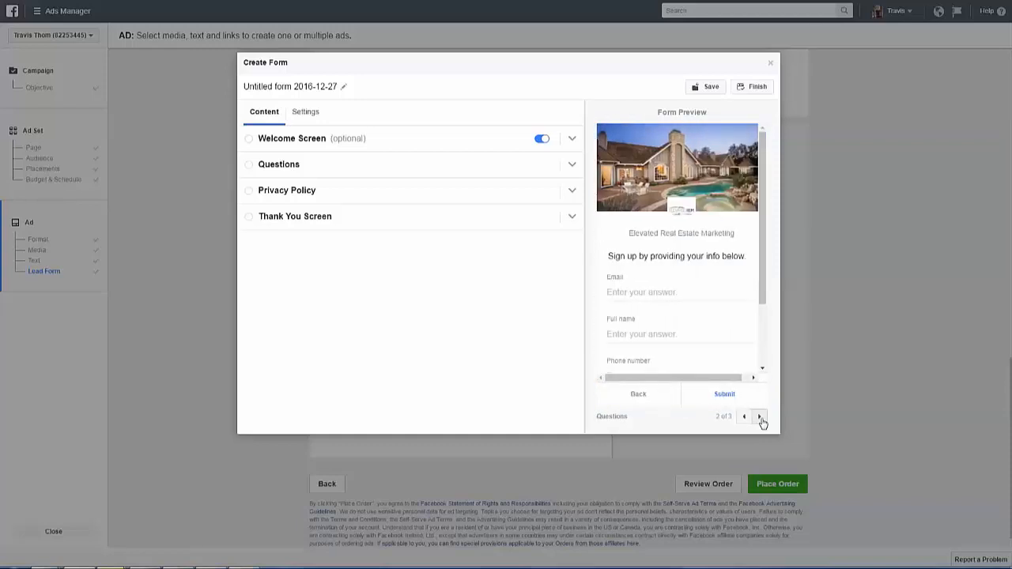
left_click(764, 354)
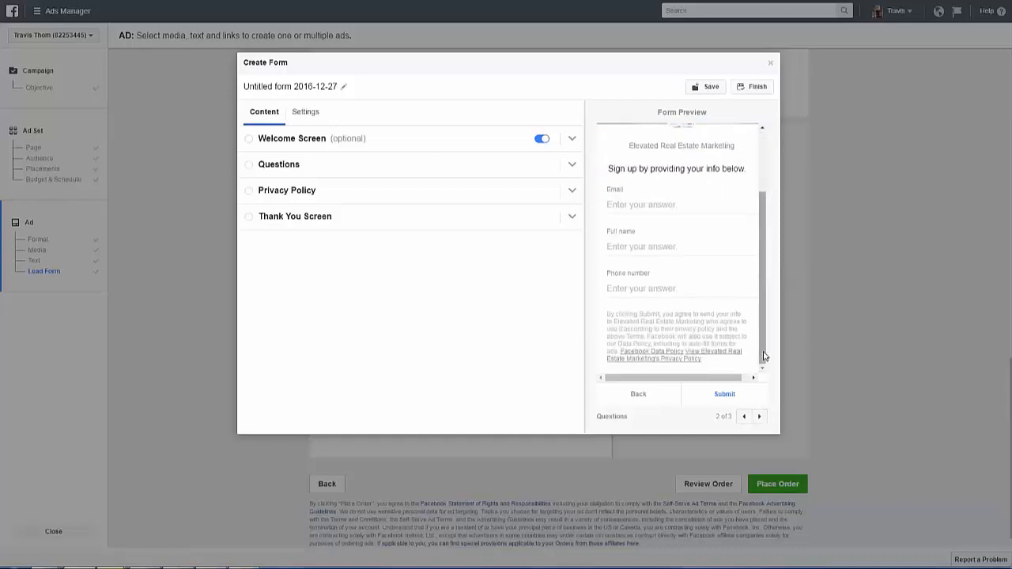
left_click(759, 418)
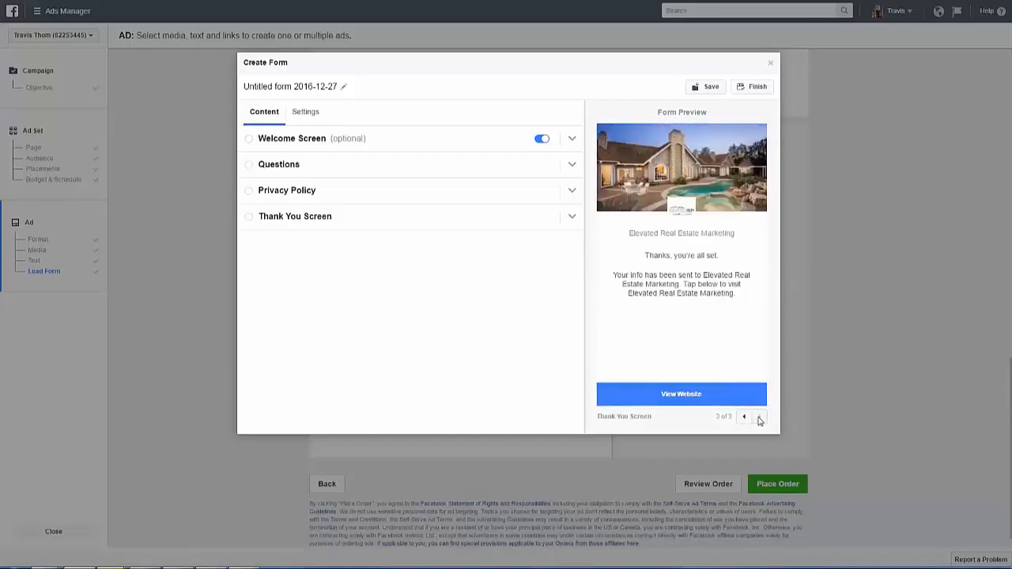
Go through the form's sections from the Welcome Screen to the Privacy Policy and save the form draft.
left_click(572, 140)
left_click_drag(579, 313, 579, 353)
left_click(563, 395)
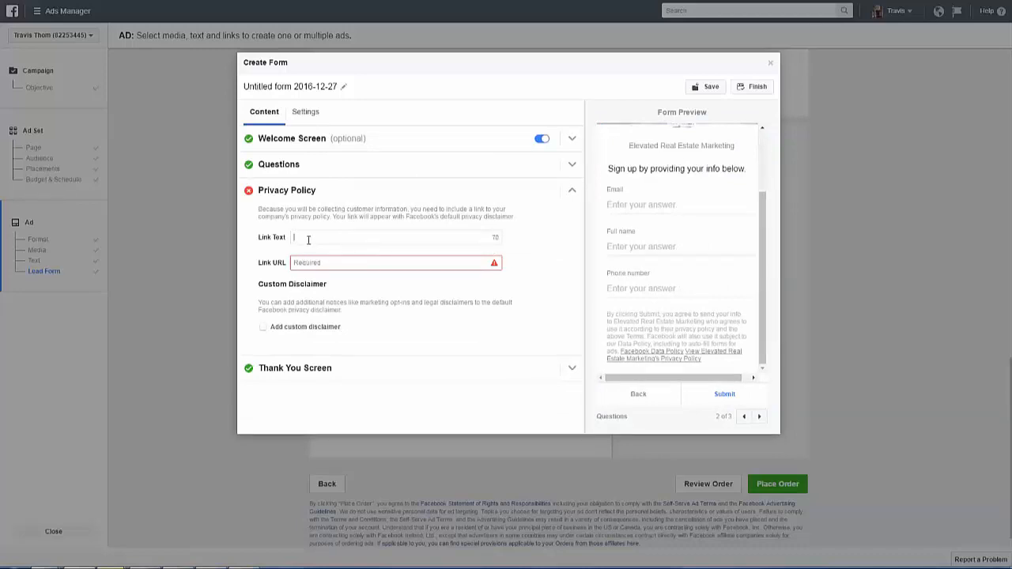
left_click(696, 88)
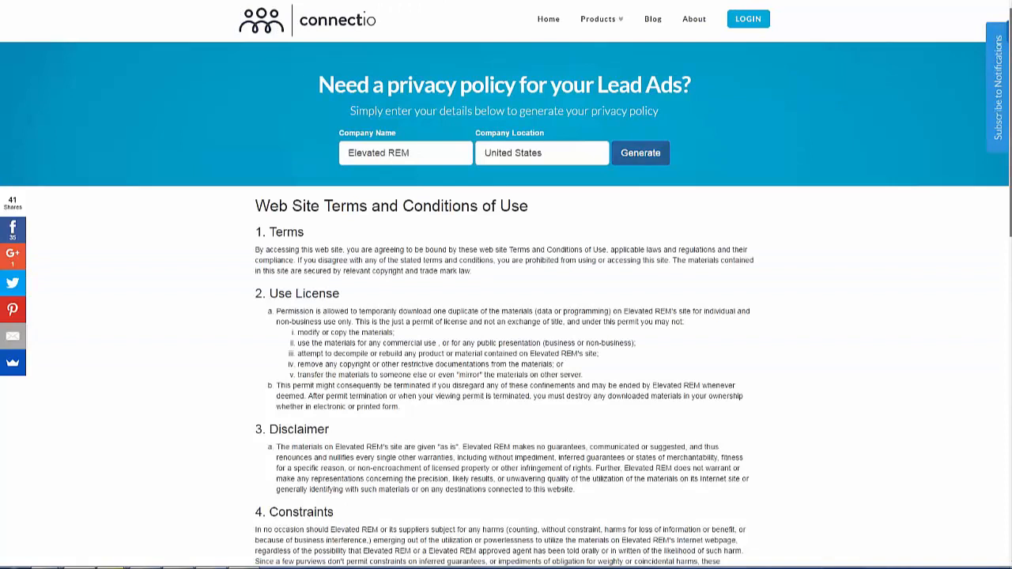
Switch to the Connectio privacy policy generator and examine the terms, privacy policy and HTML code generated for Elevated REM.
scroll(506, 316, "down", 2)
scroll(506, 317, "down", 2)
scroll(506, 316, "down", 5)
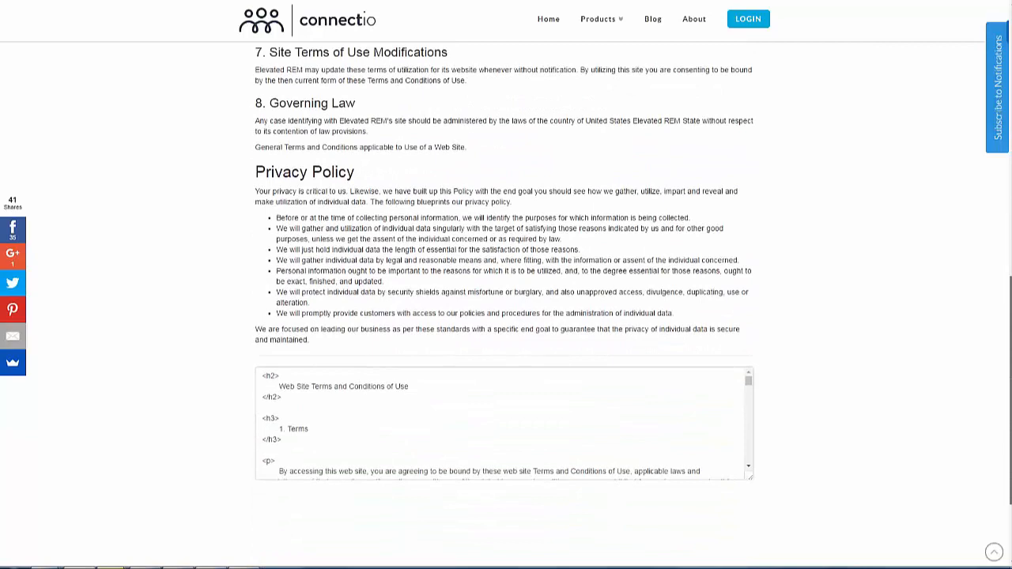
left_click_drag(1010, 391, 1010, 399)
mouse_move(749, 365)
left_mouse_down()
mouse_move(749, 446)
mouse_move(748, 372)
left_mouse_up()
left_click_drag(1011, 396, 1010, 117)
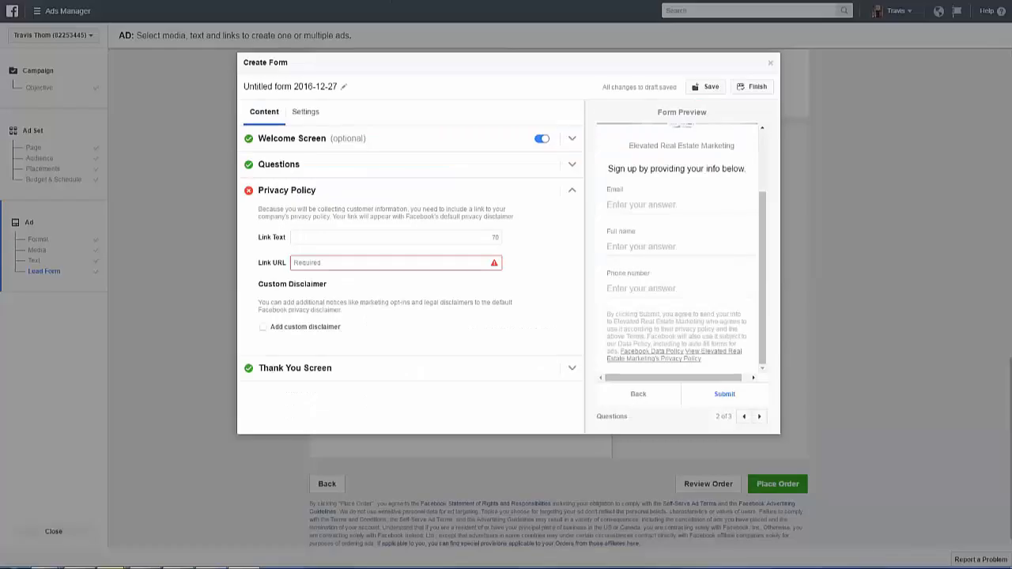
left_click(384, 264)
type("http://leads2listing.com/privacy-policy-lead-ads/")
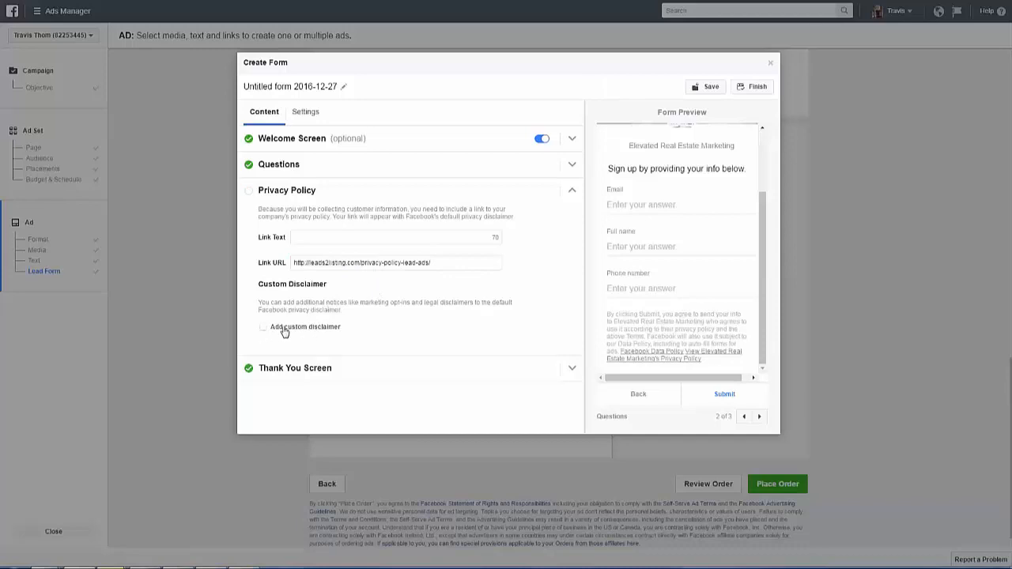
left_click(700, 89)
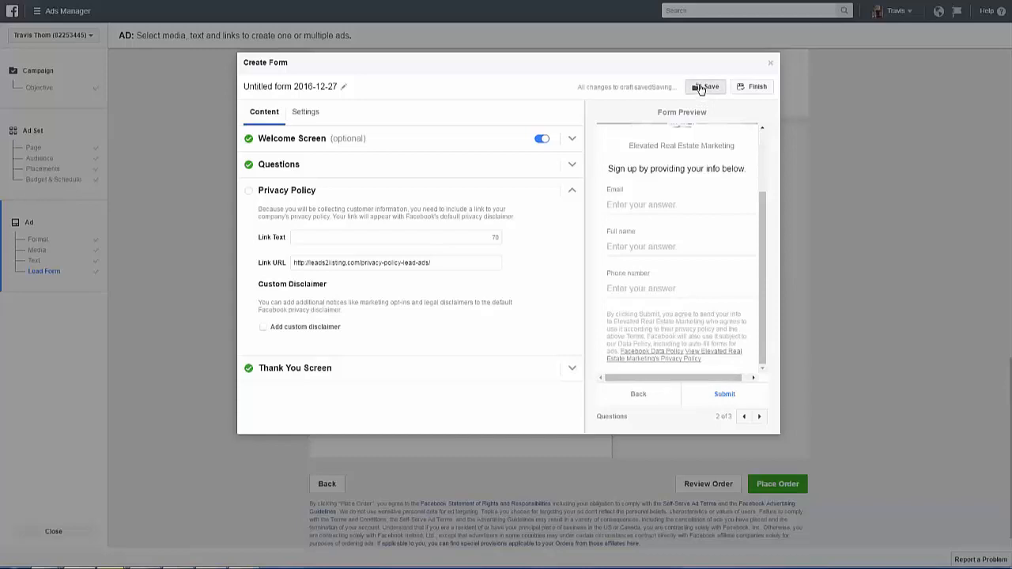
left_click(751, 91)
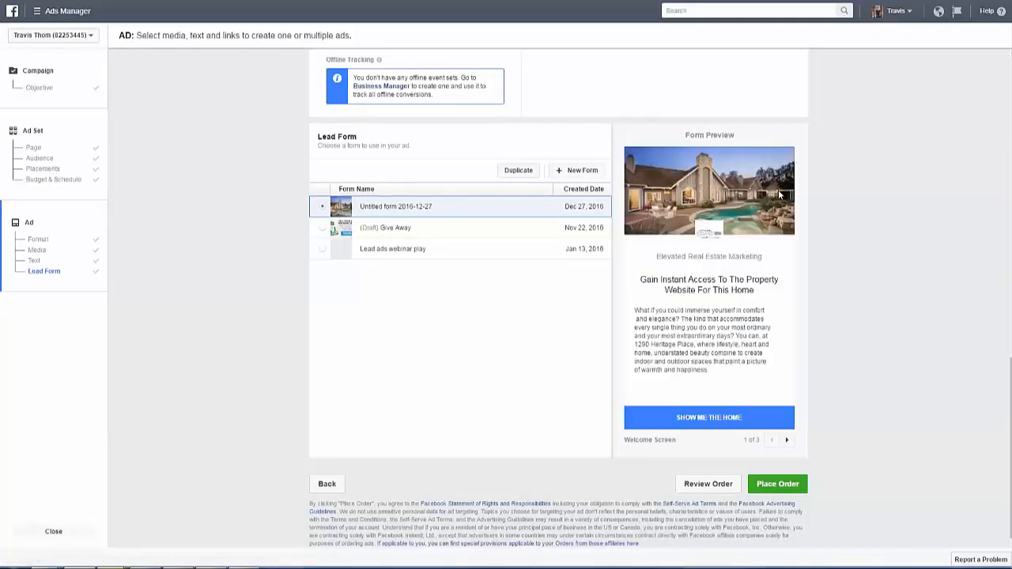
Review the finished lead form's preview from the Welcome Screen through Questions and the disclaimer to the Thank You Screen.
left_click(787, 442)
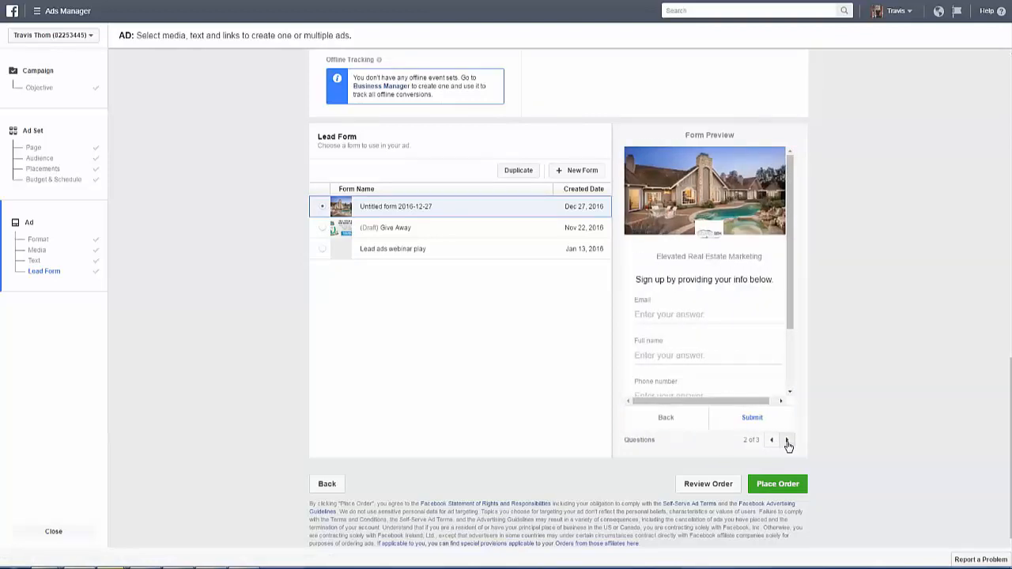
left_click(772, 440)
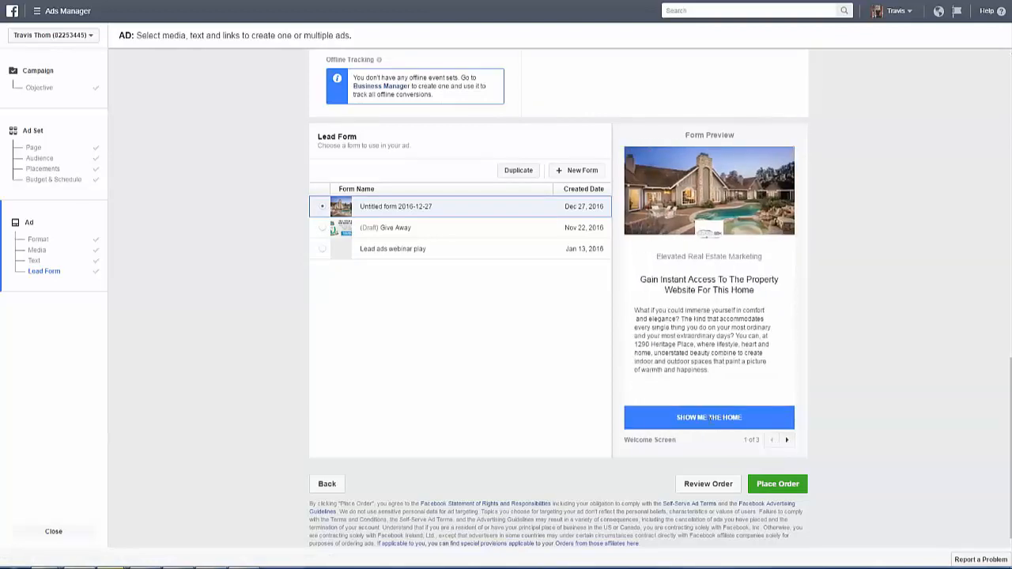
left_click(786, 442)
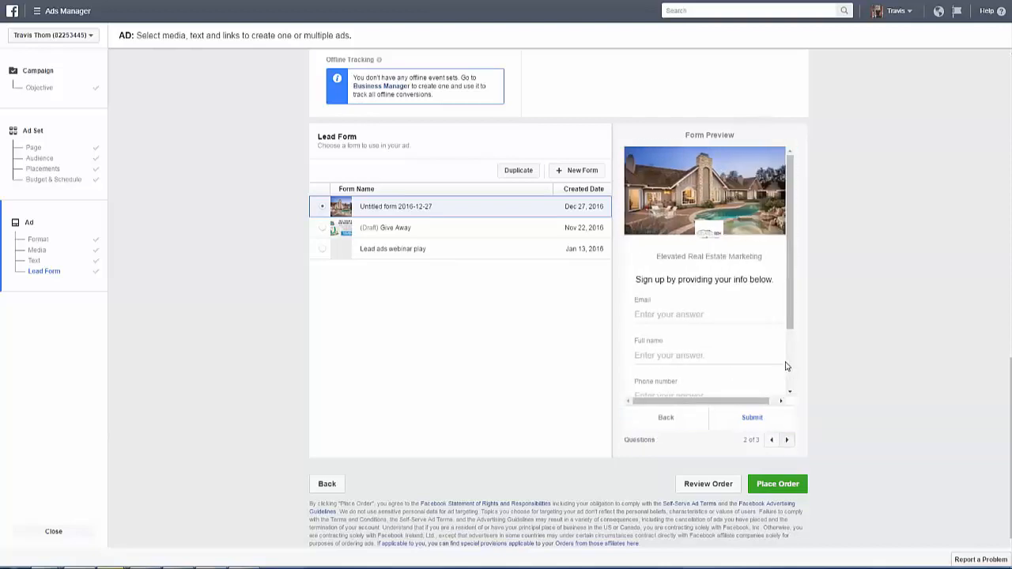
scroll(791, 346, "down", 2)
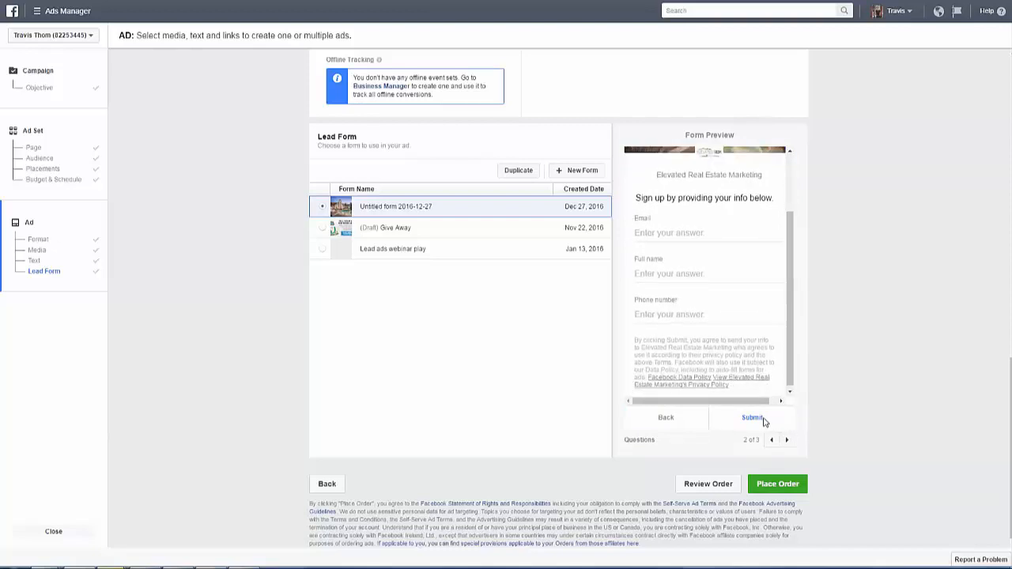
left_click(788, 441)
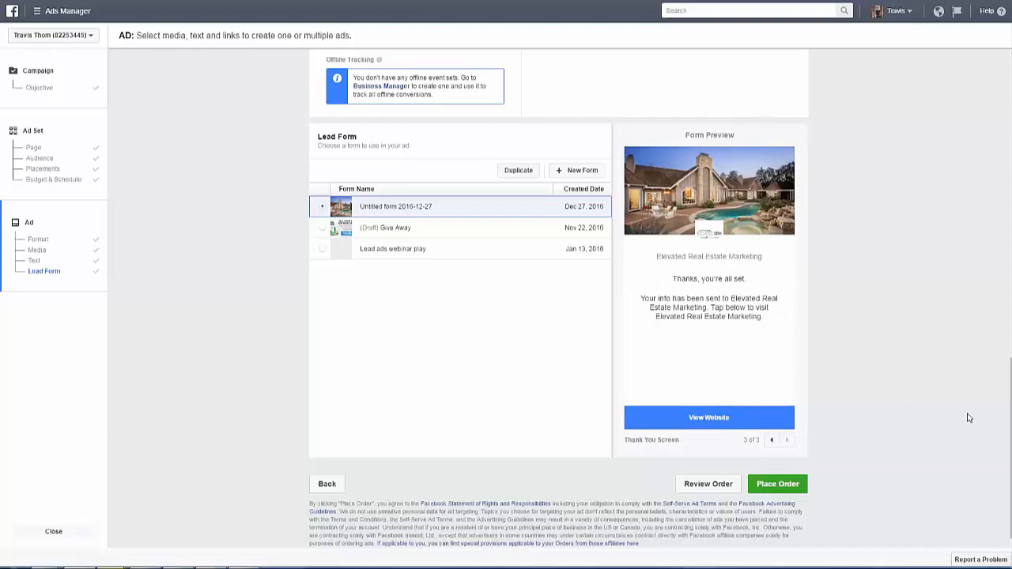
Review the ad's text and its desktop and mobile news feed previews alongside the selected lead form.
scroll(1006, 235, "up", 10)
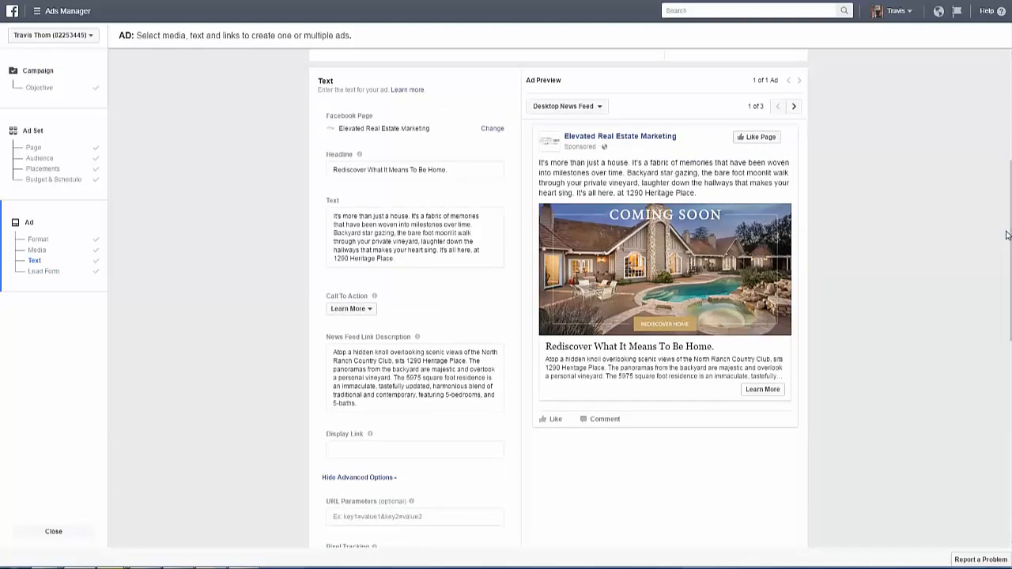
left_click(795, 108)
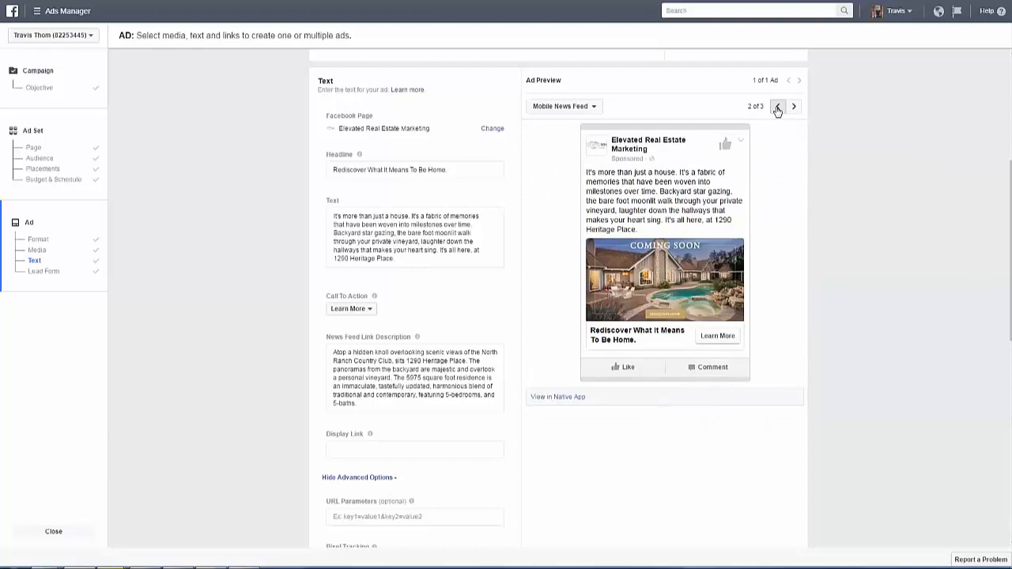
left_click(778, 109)
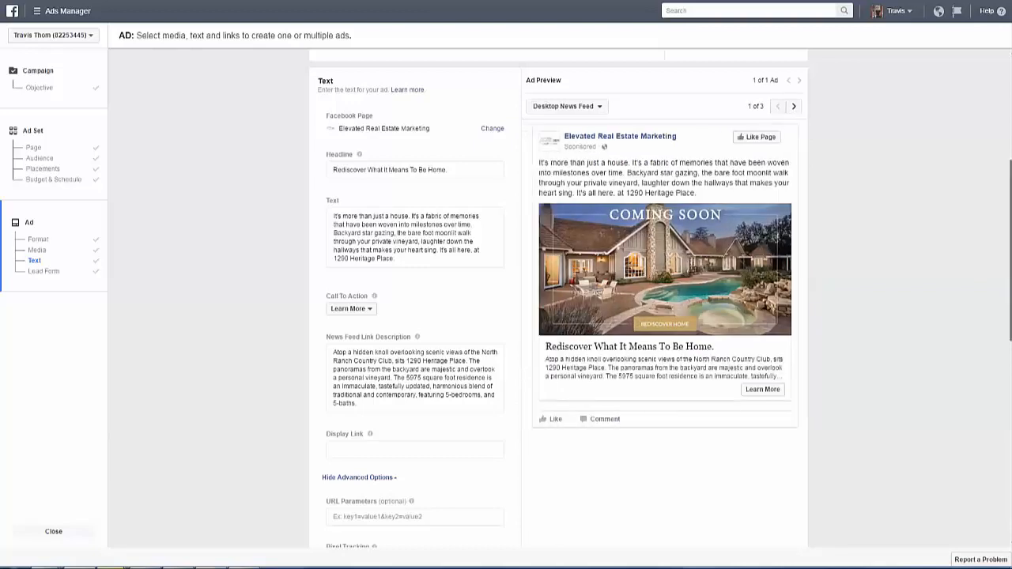
scroll(554, 300, "down", 3)
scroll(553, 300, "down", 4)
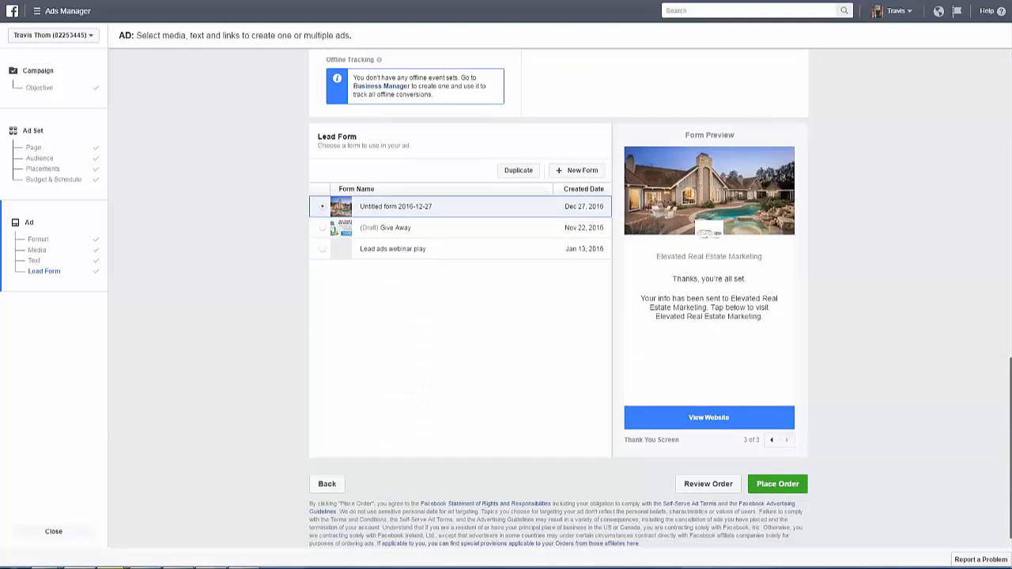
scroll(1008, 261, "up", 7)
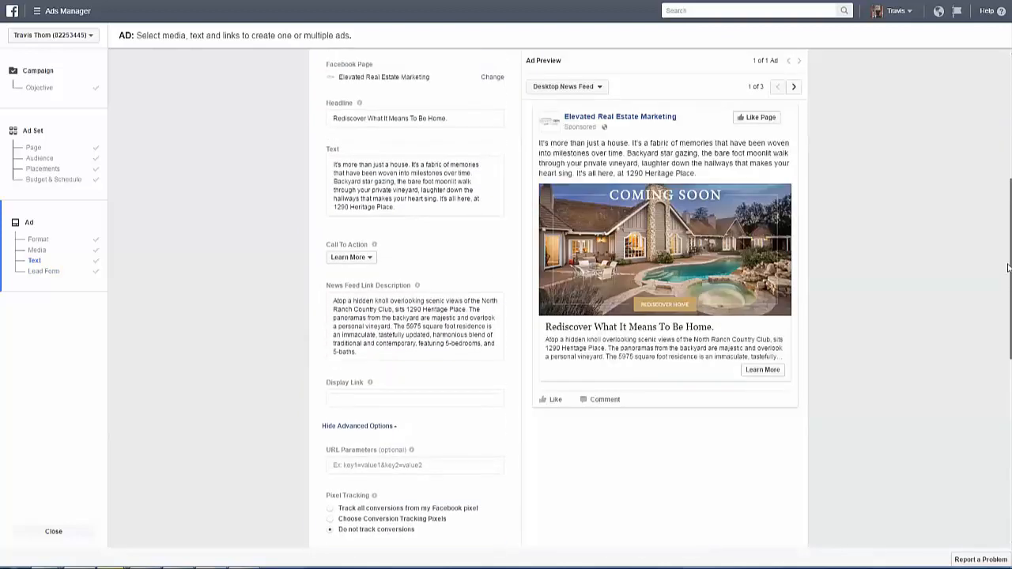